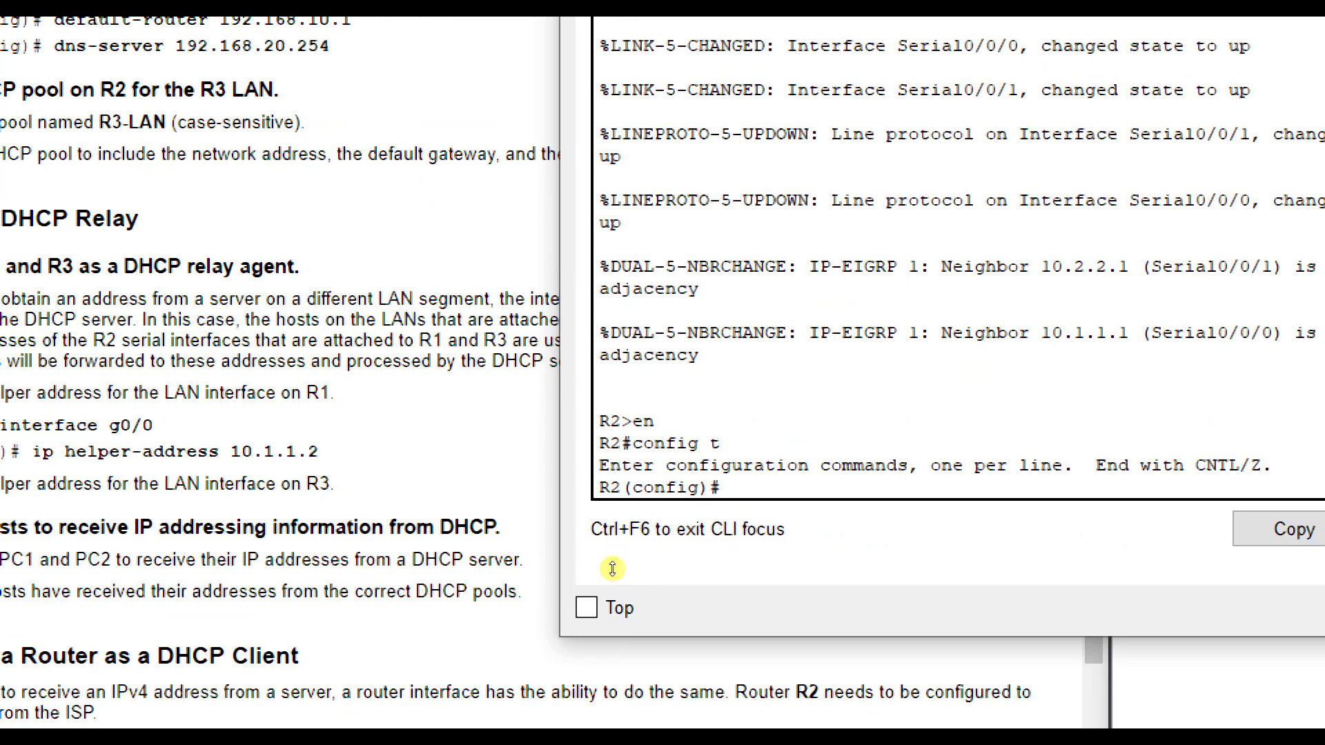
# - Exclude addresses 192.168.10.1 through 192.168.10.10 from DHCP on R2
pyautogui.write('ip dhcp exc')
pyautogui.press('Tab')
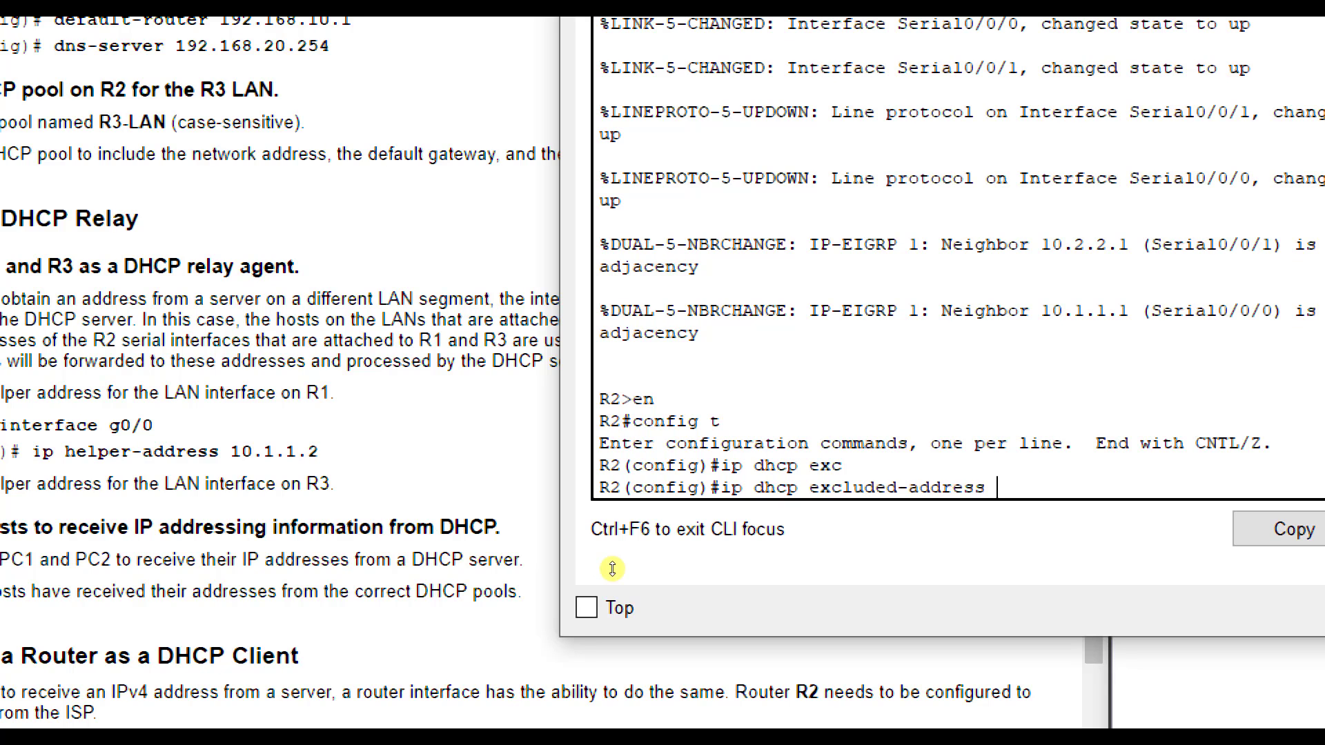
pyautogui.write('192.')
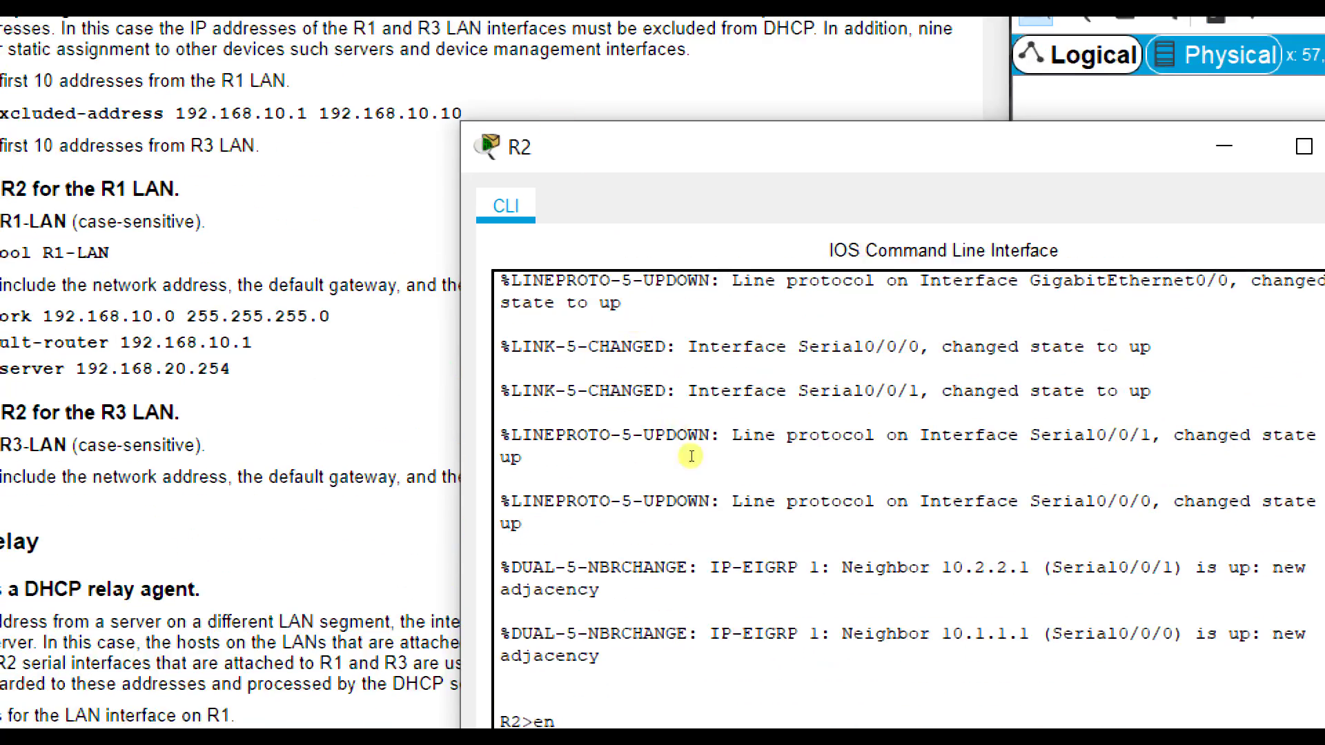
pyautogui.write('168.10.1')
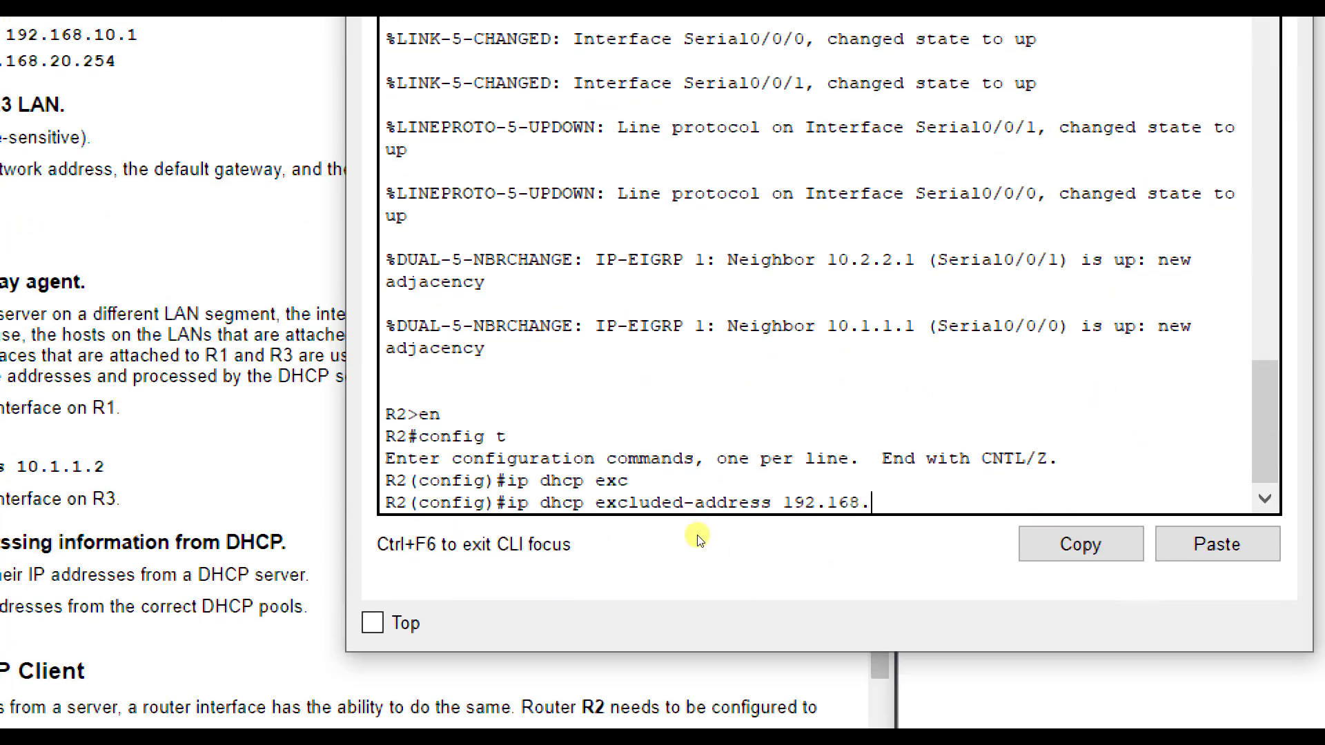
pyautogui.write(' 192.168.10.10')
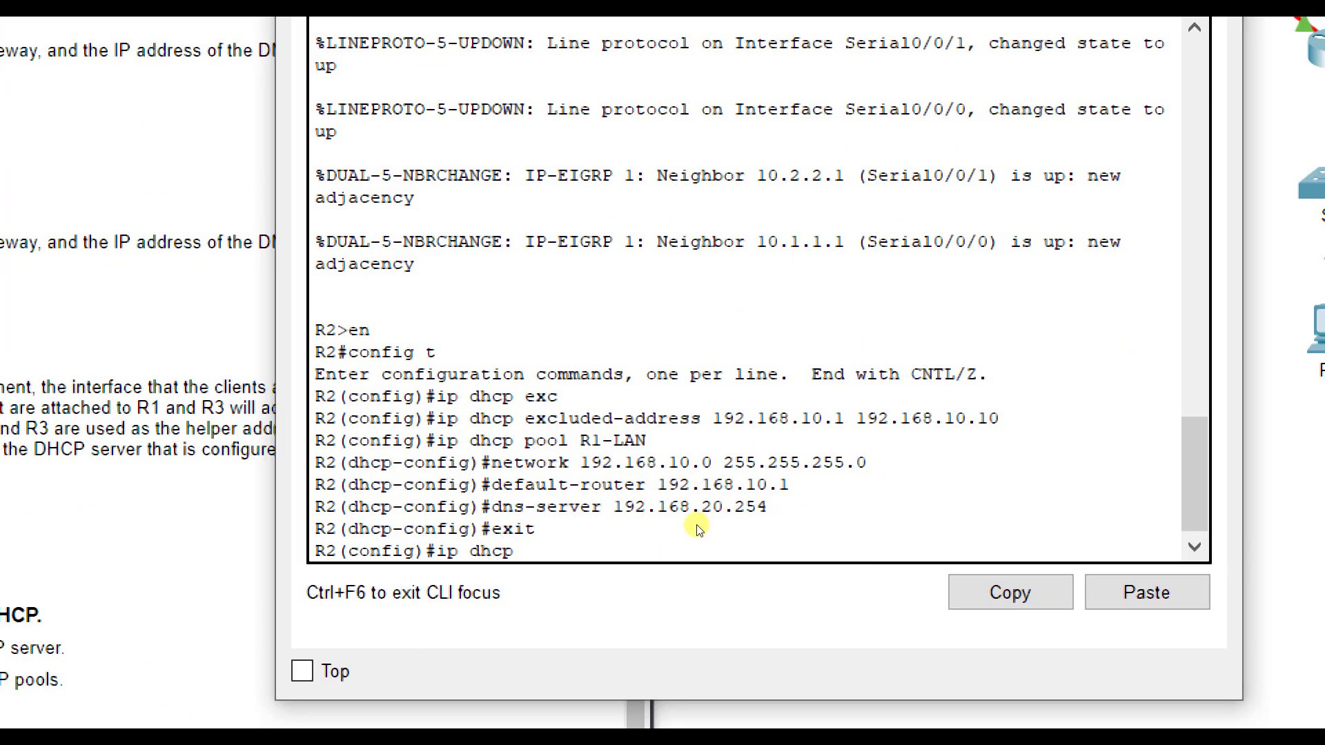
# - Exclude 192.168.30.1–192.168.30.10 on R2, fixing the first rejected, incomplete command
pyautogui.write('exc')
pyautogui.press('Tab')
pyautogui.write('192.168.30.1 192')
pyautogui.press('Return')
pyautogui.write('1')
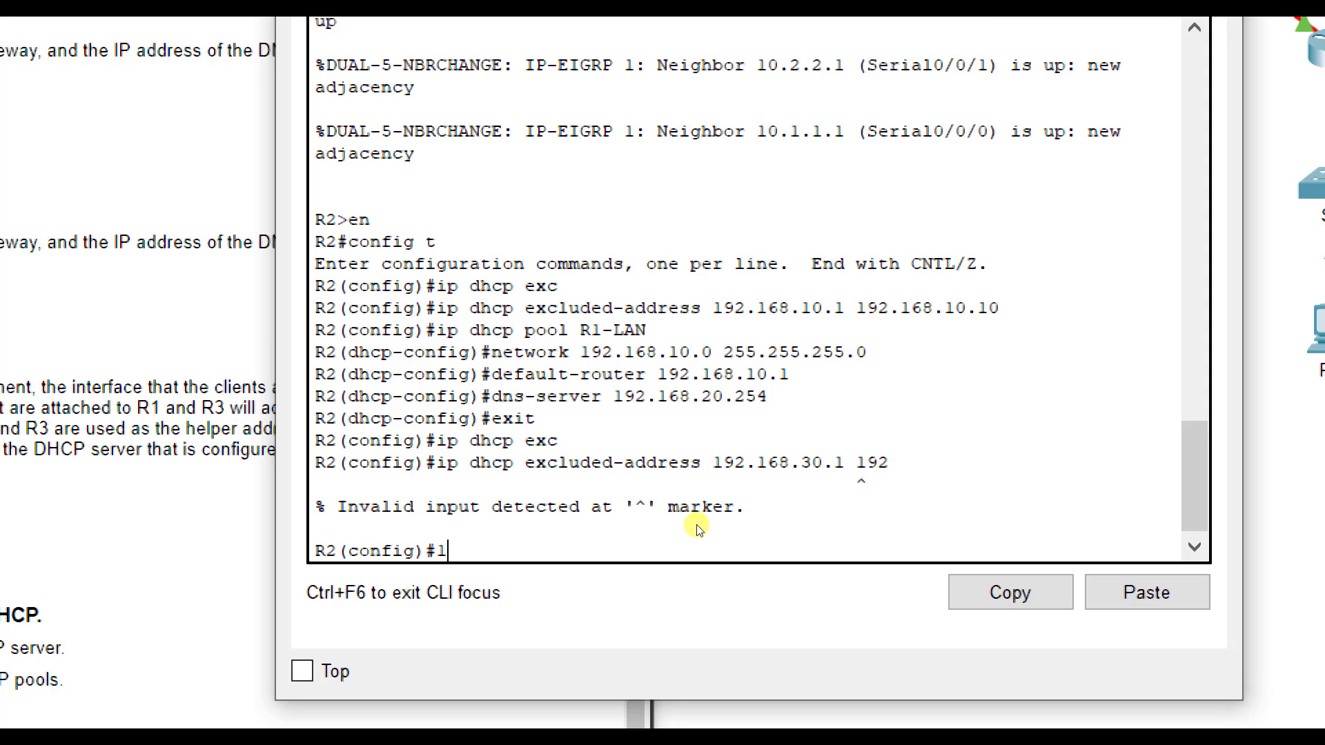
pyautogui.press('BackSpace')
pyautogui.press('Up')
pyautogui.write('.168.30.')
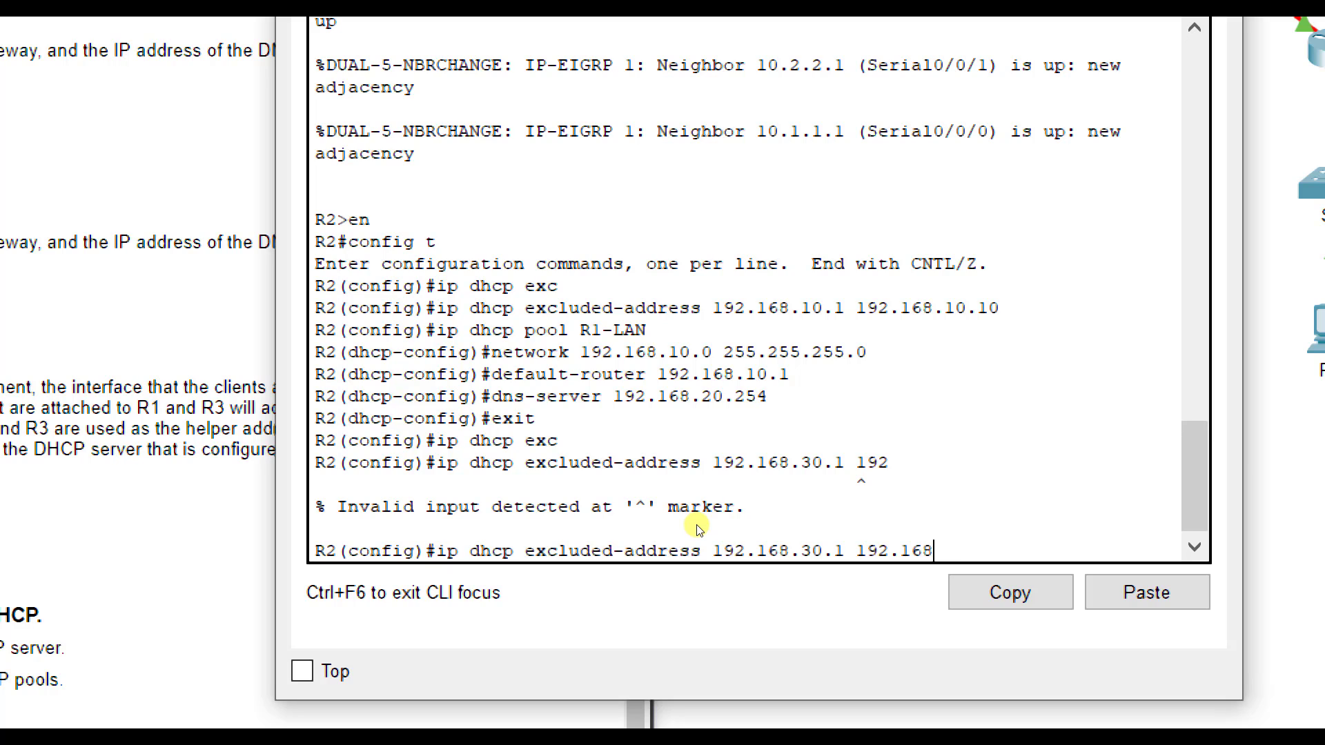
pyautogui.write('10')
pyautogui.press('Return')
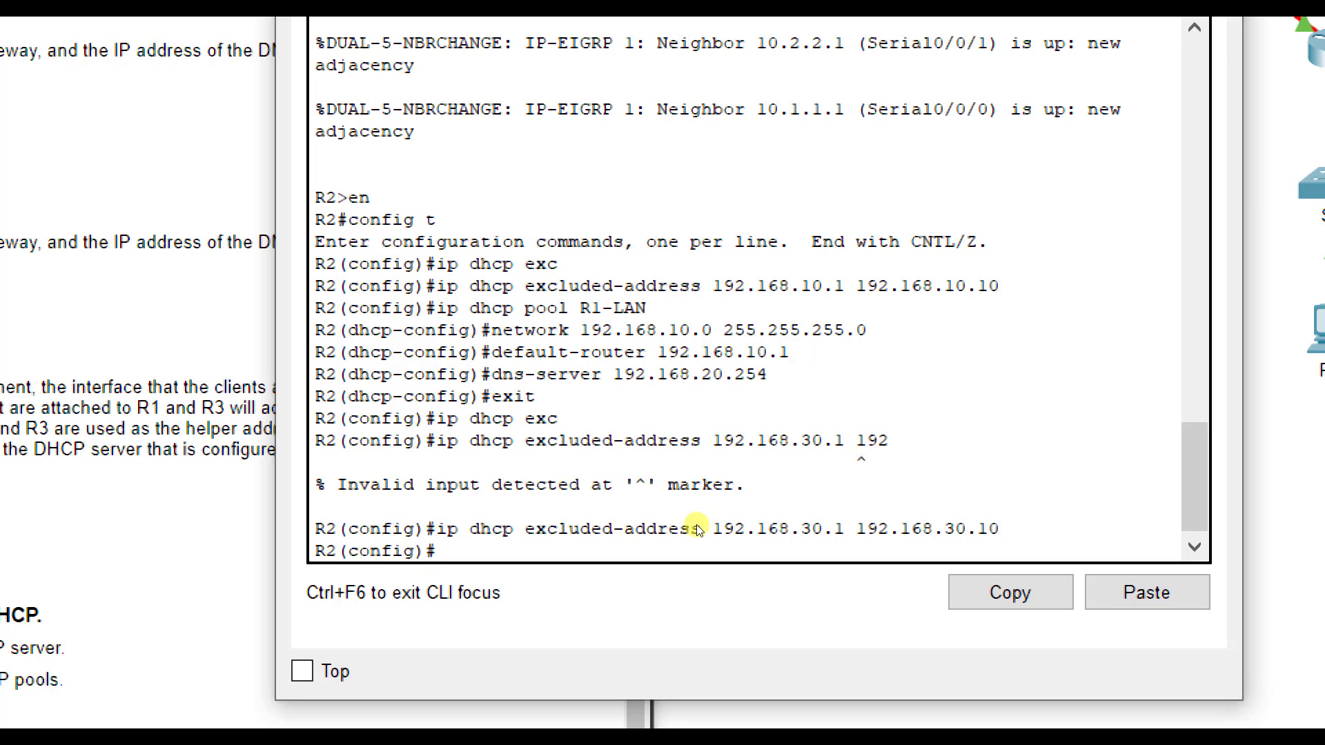
# - Create DHCP pool R3-LAN with network 192.168.30.0 255.255.255.0
pyautogui.write('ip dhcp')
pyautogui.write(' pool ')
pyautogui.write('R3-LA')
pyautogui.write('N')
pyautogui.press('Return')
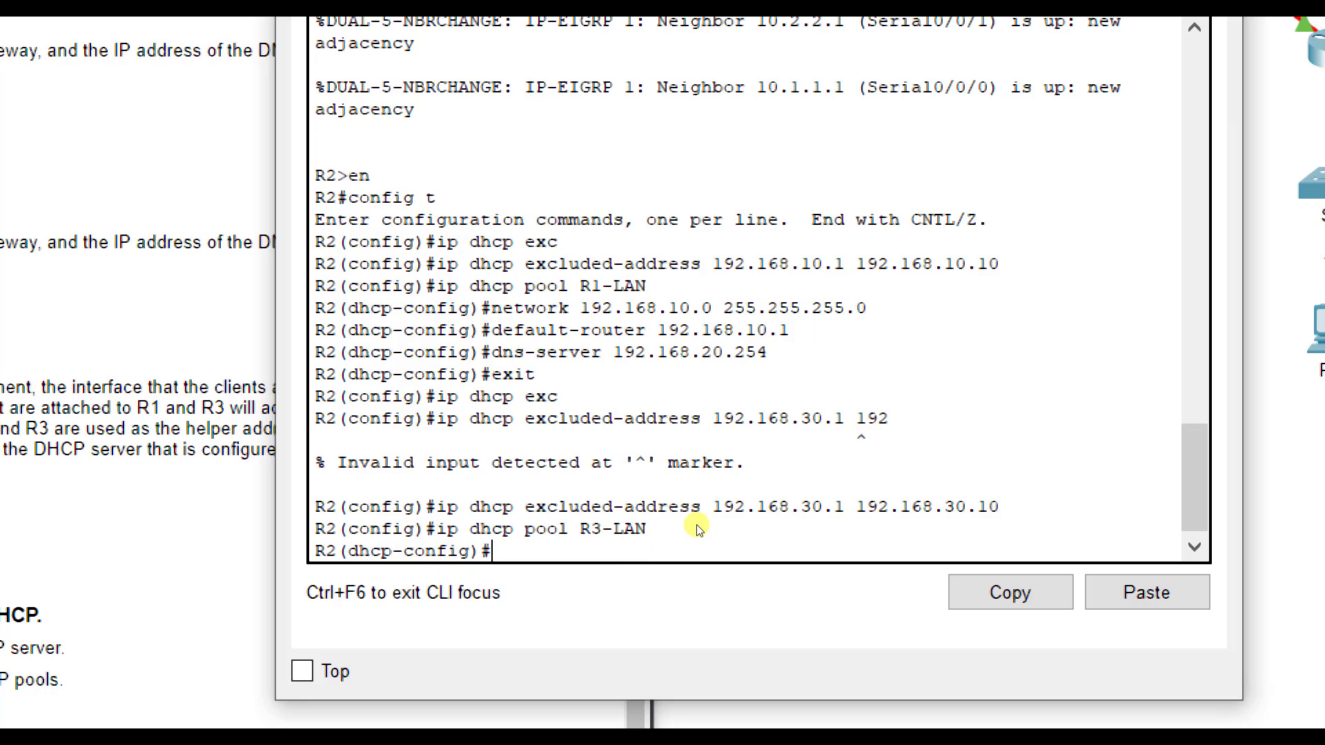
pyautogui.write('network 192.168.30.0 255.255.255.')
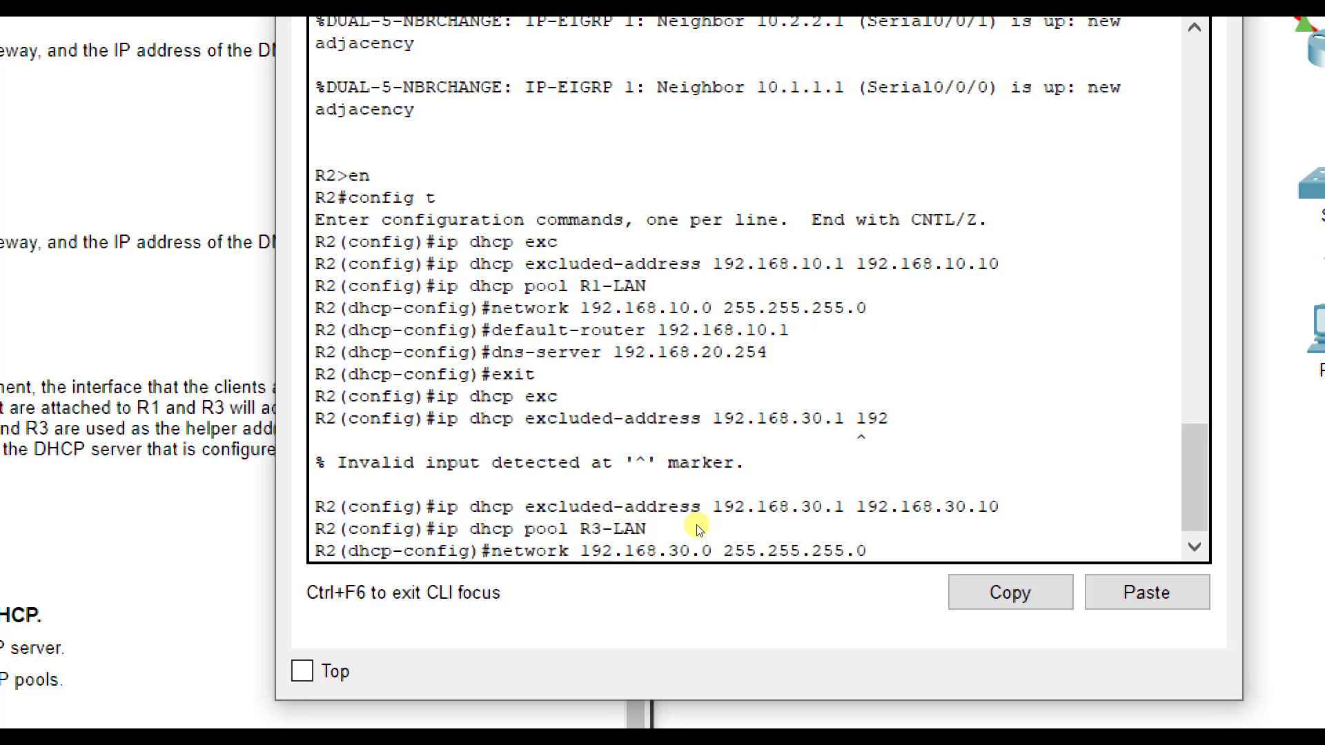
pyautogui.write('0')
pyautogui.press('Return')
# - Give the R3-LAN pool default router 192.168.30.1 and DNS server 192.168.20.254
pyautogui.write('default-router ')
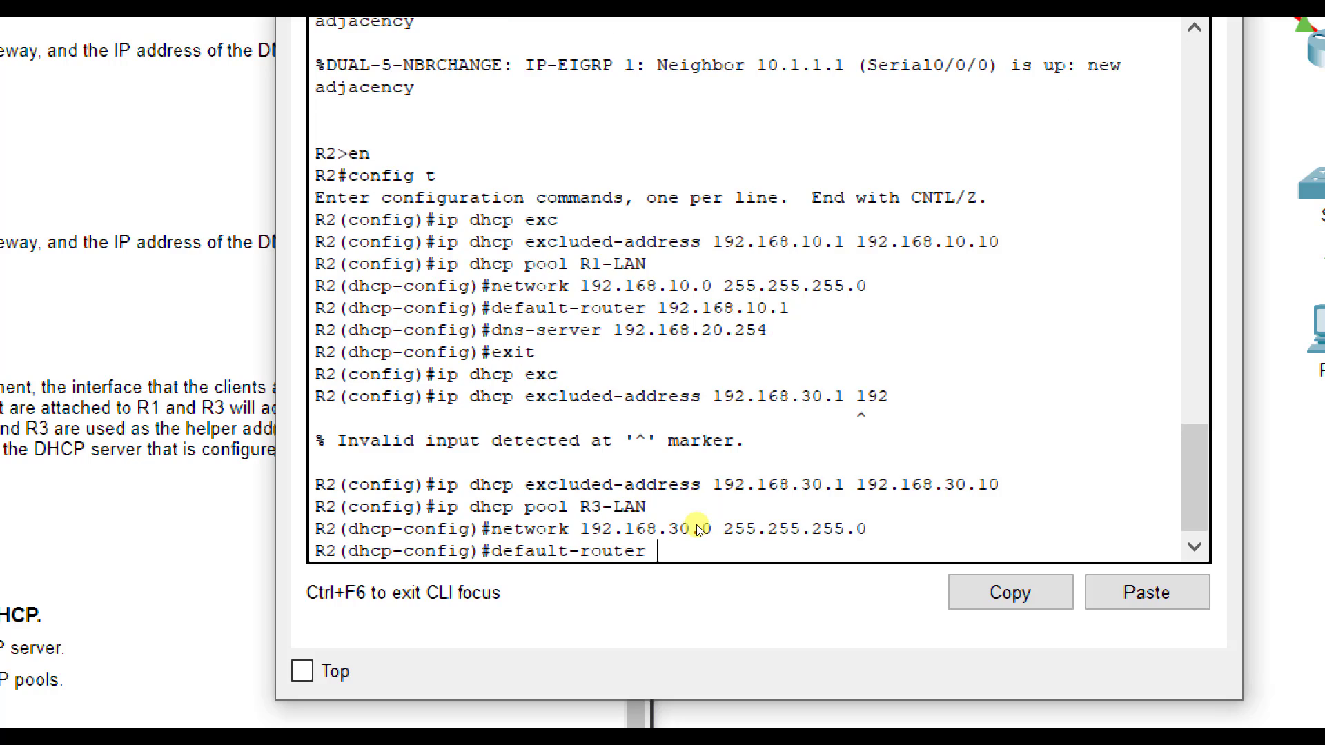
pyautogui.write('192.168.30.1')
pyautogui.press('Return')
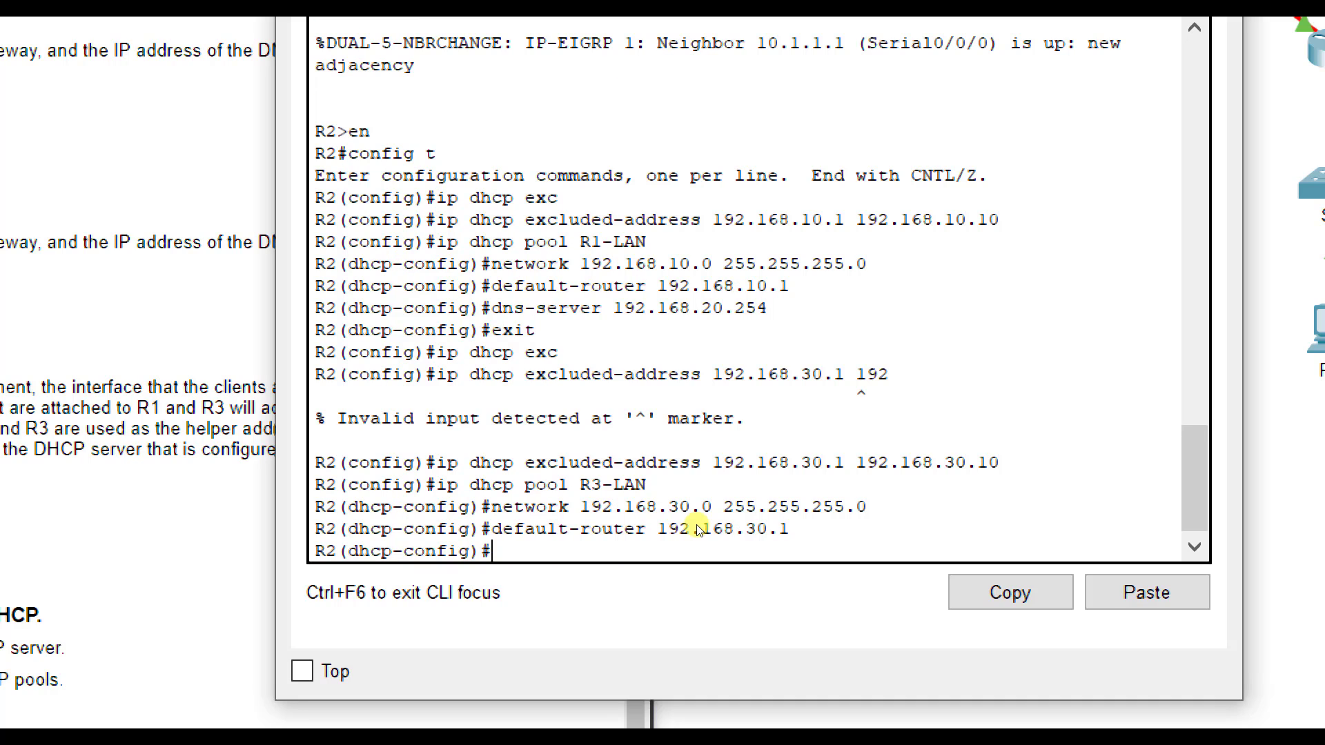
pyautogui.write('dns-server 192.168.2')
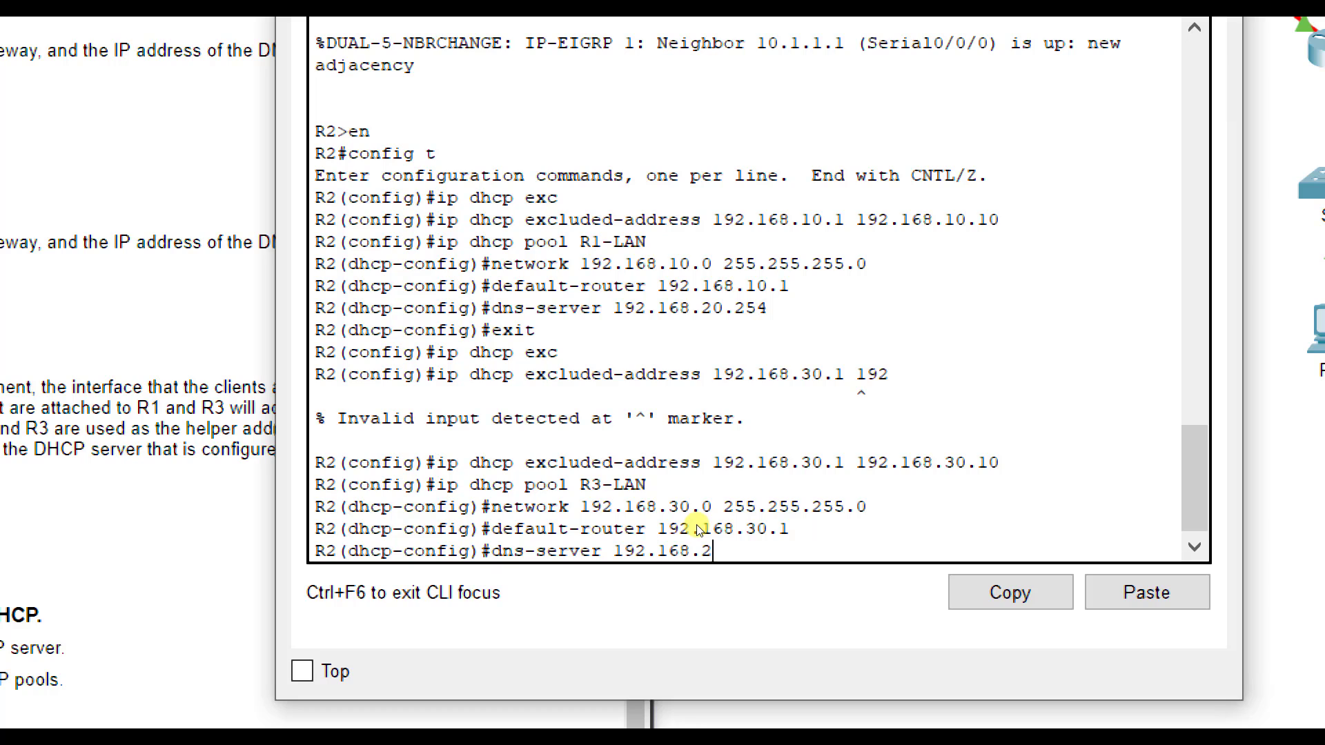
pyautogui.write('0.254')
pyautogui.press('Return')
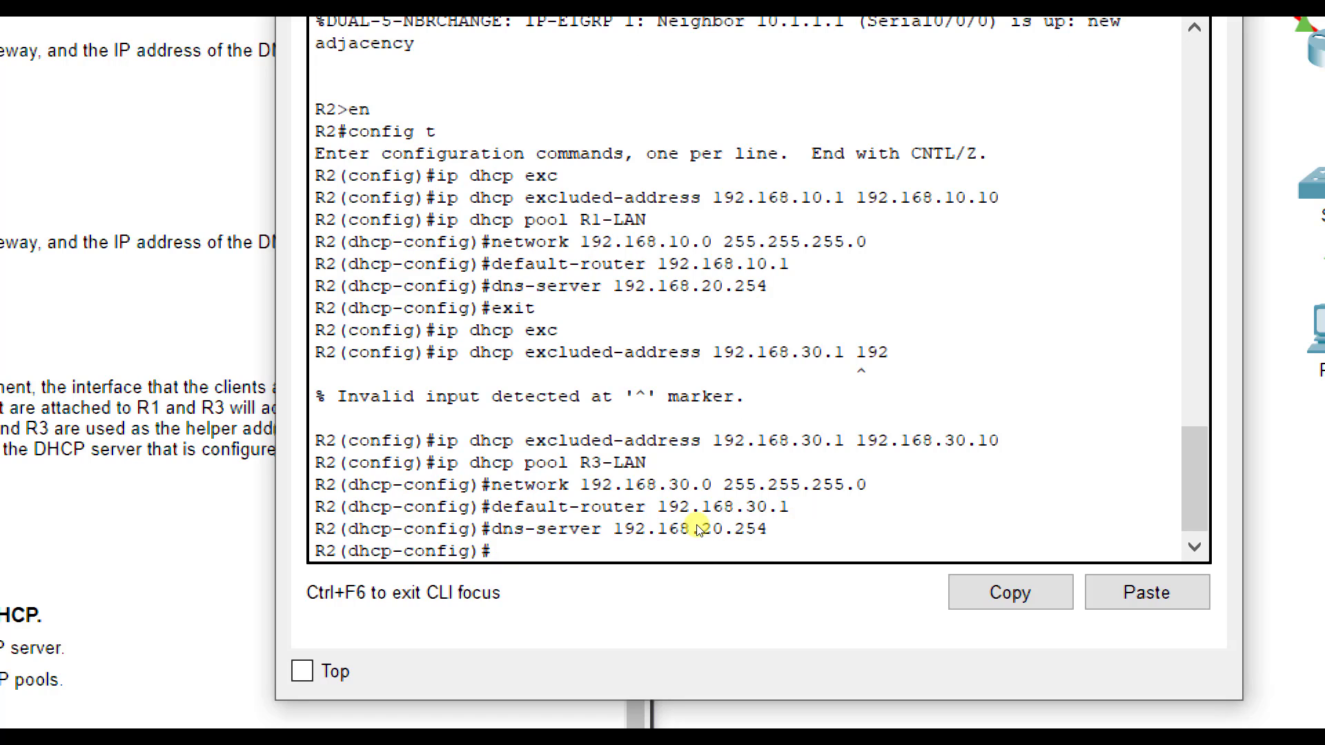
# - Exit the R3-LAN pool configuration back to R2's global configuration prompt
pyautogui.write('exit')
pyautogui.press('Return')
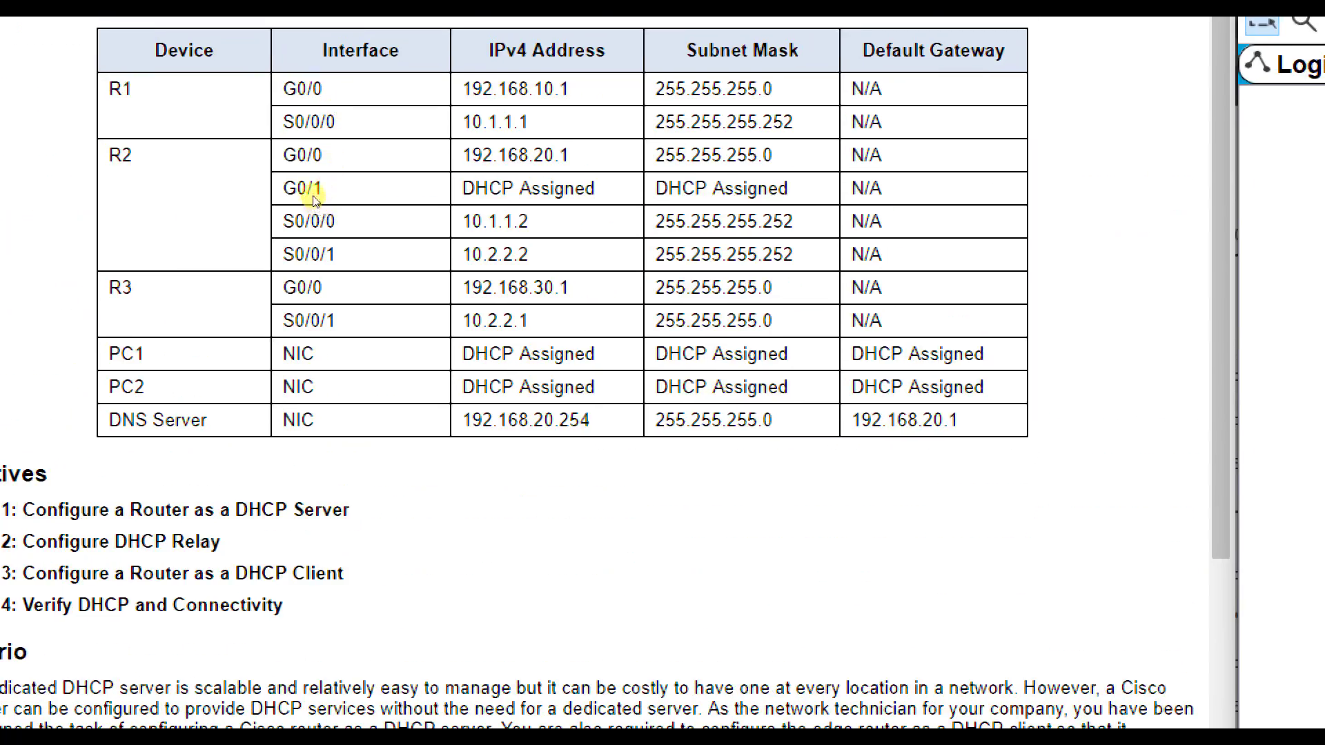
# - Highlight 10.1.1.2 in the addressing table and return to Packet Tracer
pyautogui.moveTo(315, 173); pyautogui.dragTo(280, 185)
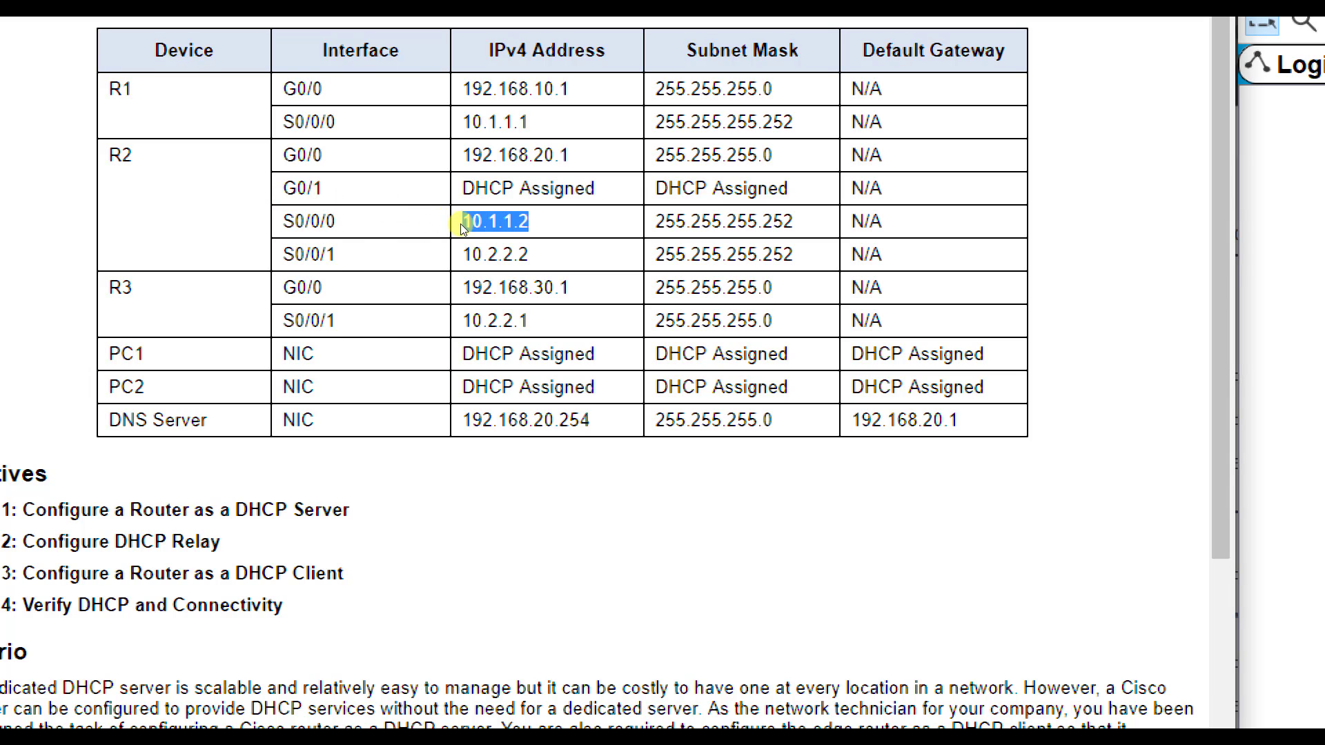
pyautogui.click(1002, 229)
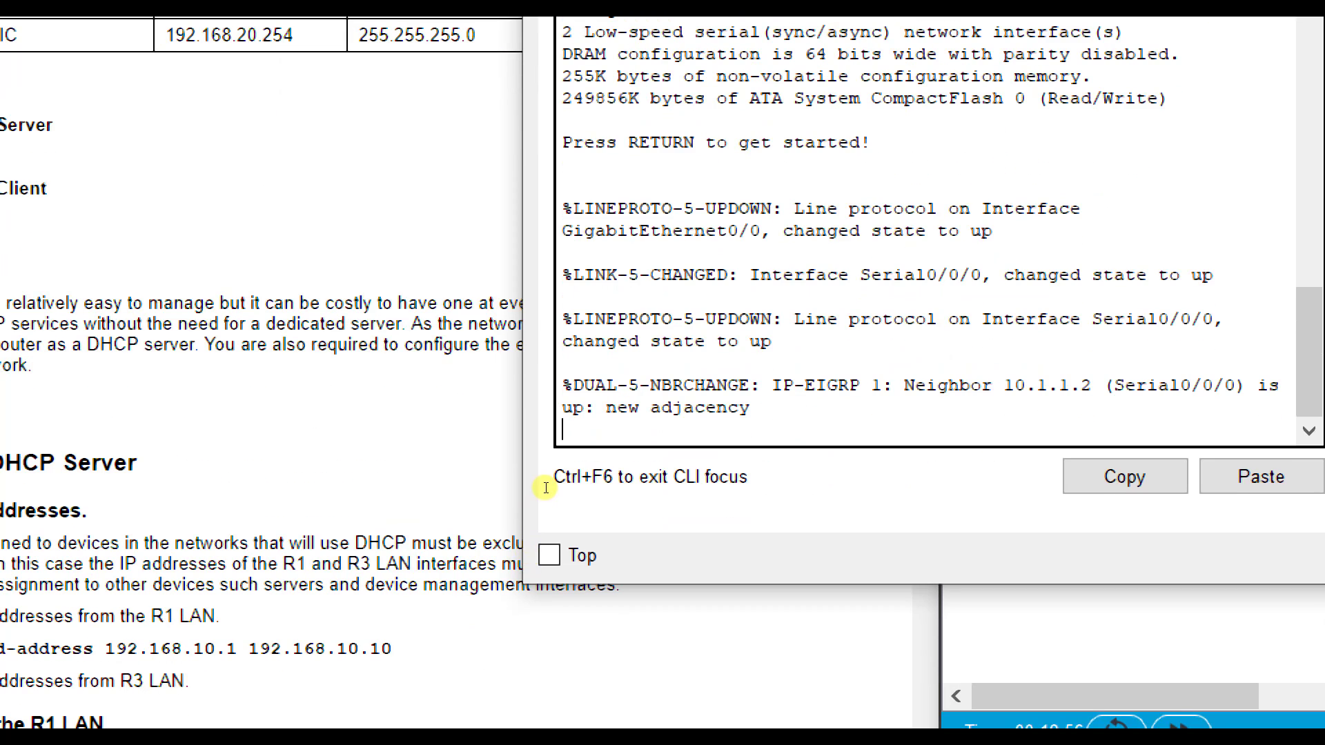
# - On R1, enter privileged and global configuration mode and select interface G0/0
pyautogui.press('Return')
pyautogui.write('en')
pyautogui.press('Return')
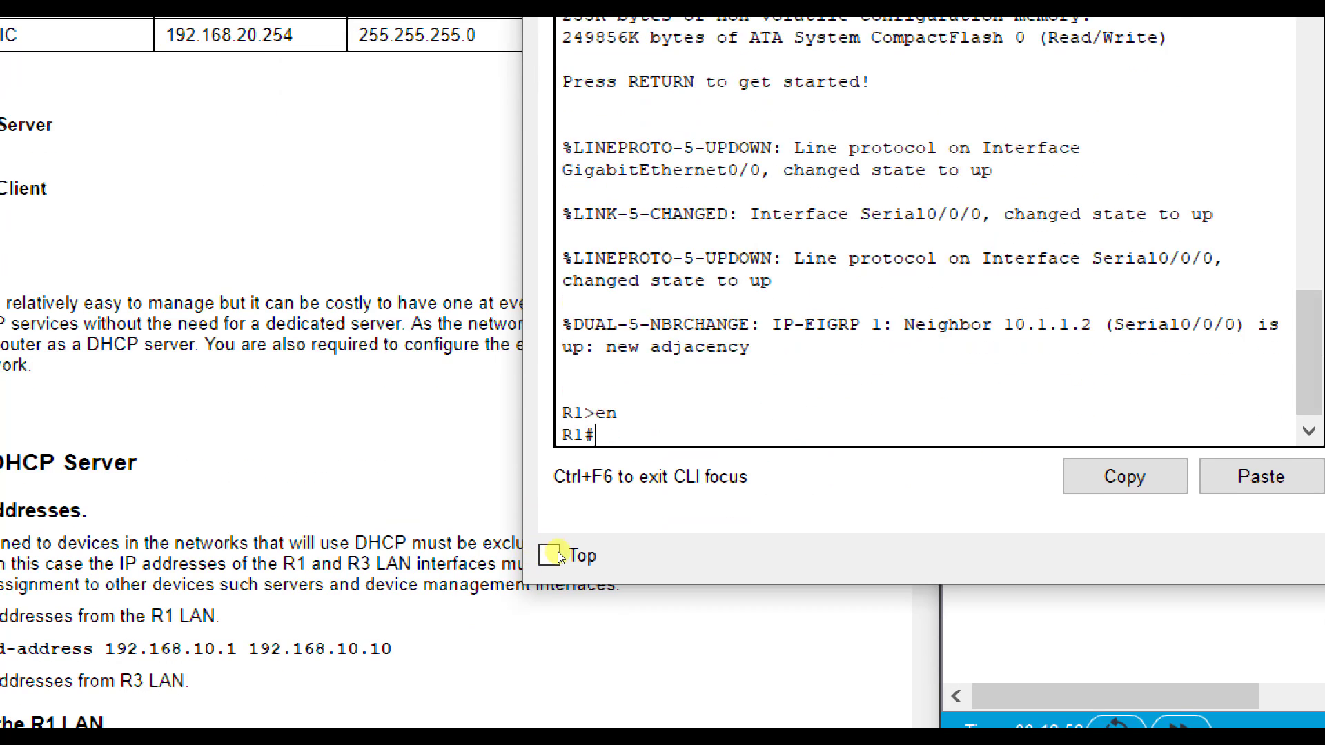
pyautogui.write('config t')
pyautogui.press('Return')
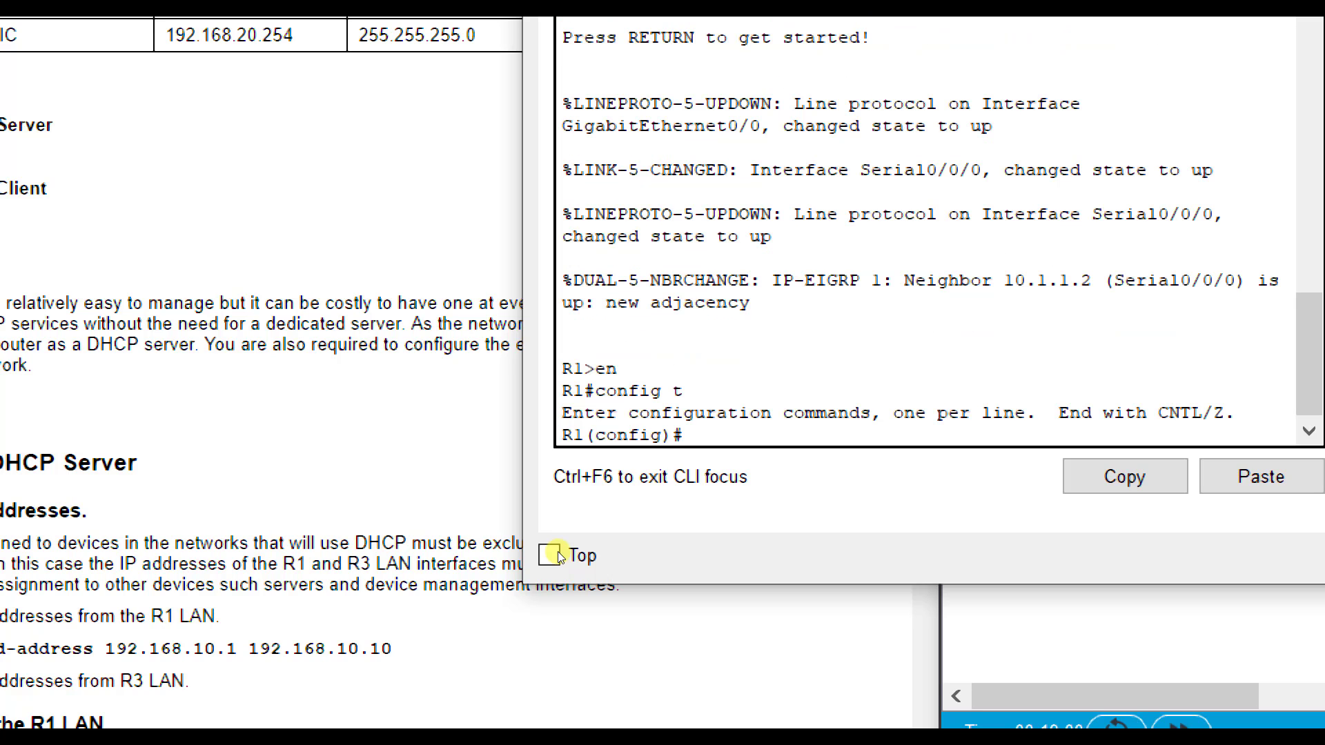
pyautogui.write('int g0/0')
pyautogui.press('Return')
# - Apply ip helper-address 10.1.1.2 to R1's G0/0 interface
pyautogui.write('ip he')
pyautogui.press('Tab')
pyautogui.write('lp')
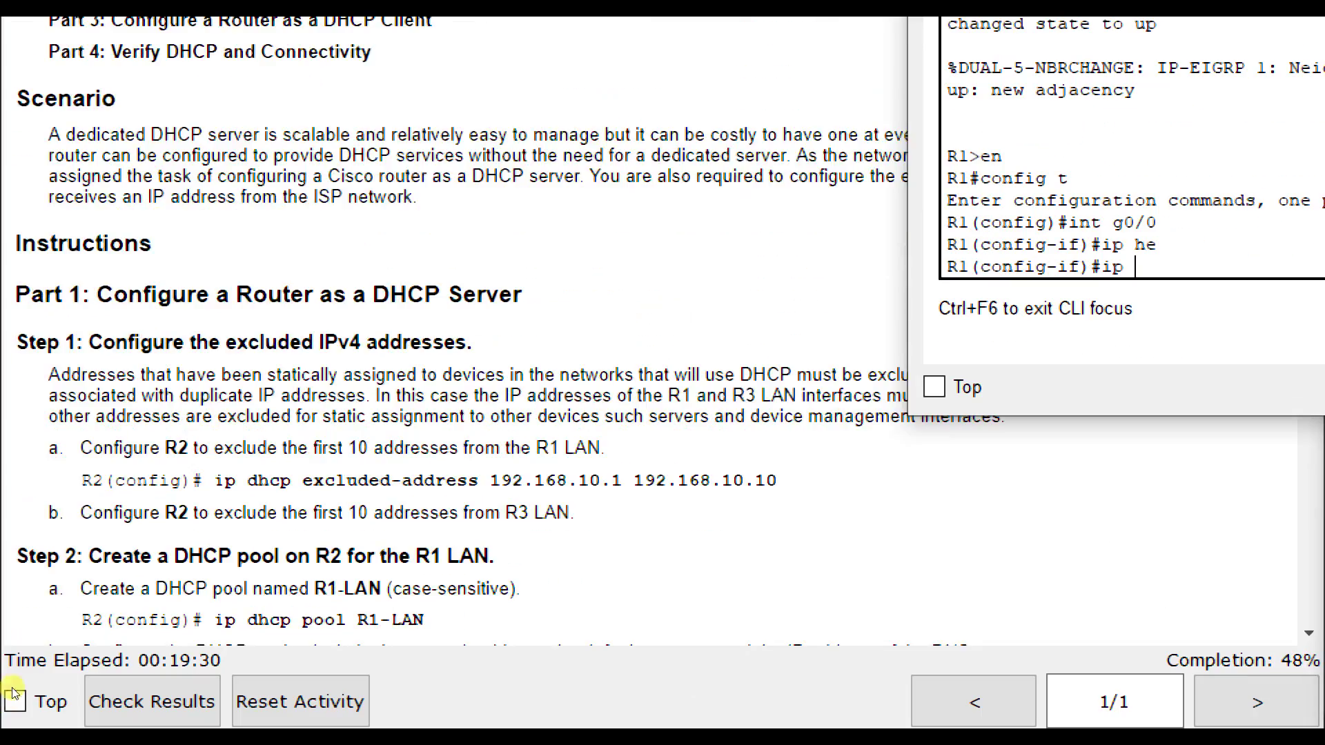
pyautogui.scroll(-10, 90, 608)
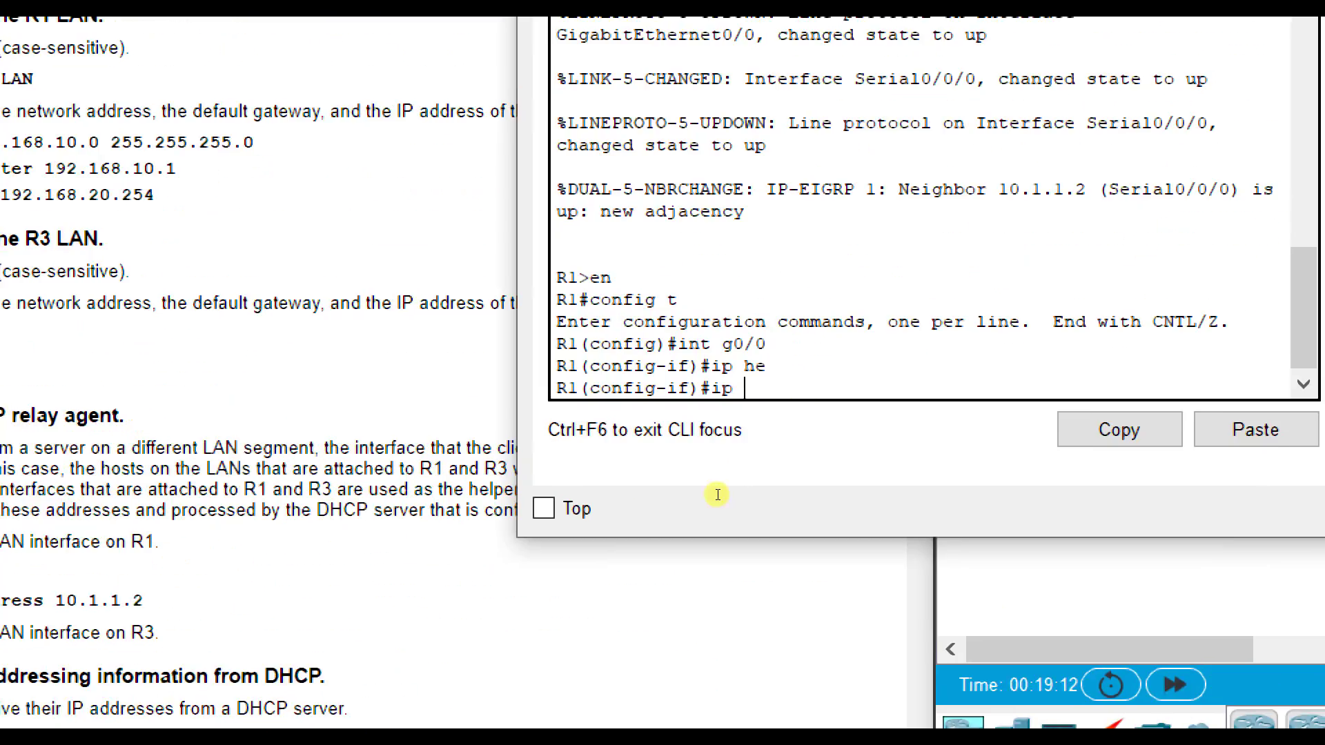
pyautogui.write('help')
pyautogui.press('BackSpace')
pyautogui.press('BackSpace')
pyautogui.press('BackSpace')
pyautogui.press('BackSpace')
pyautogui.write('elper-address ?')
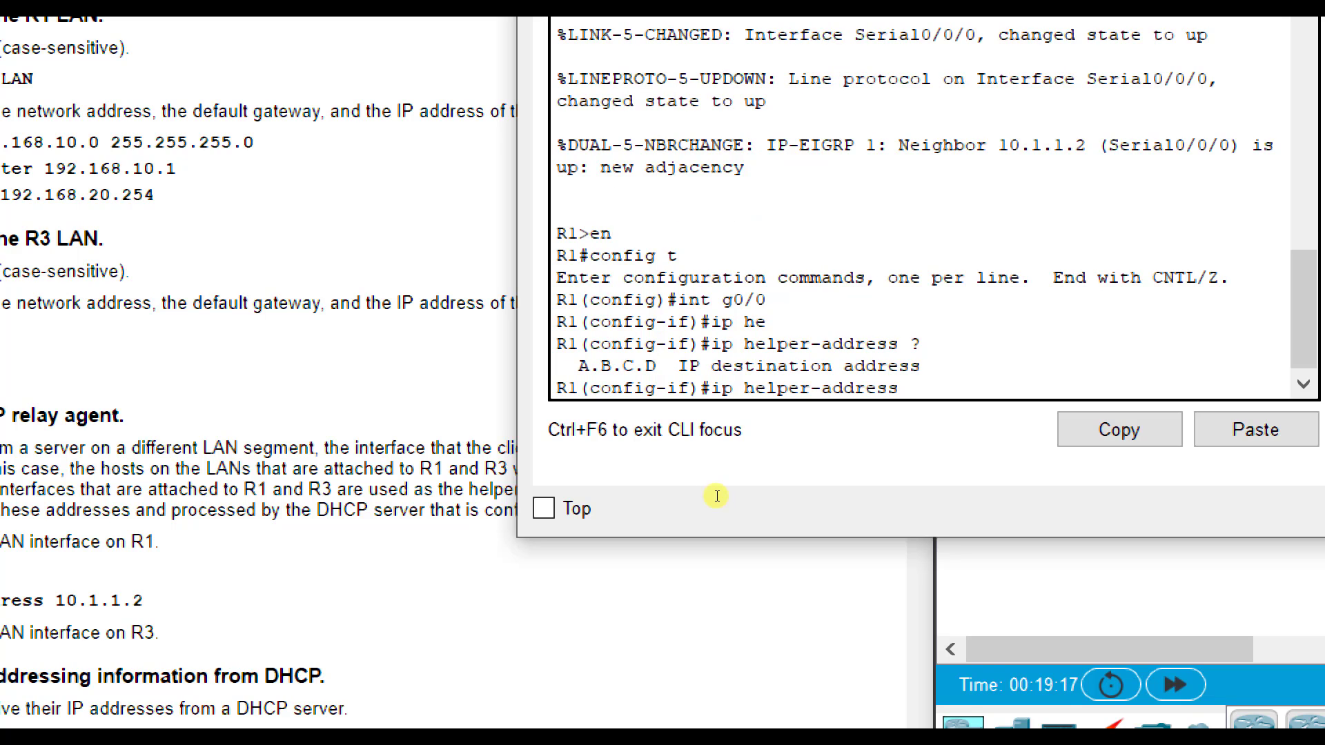
pyautogui.write('10.1.1.2')
pyautogui.press('Return')
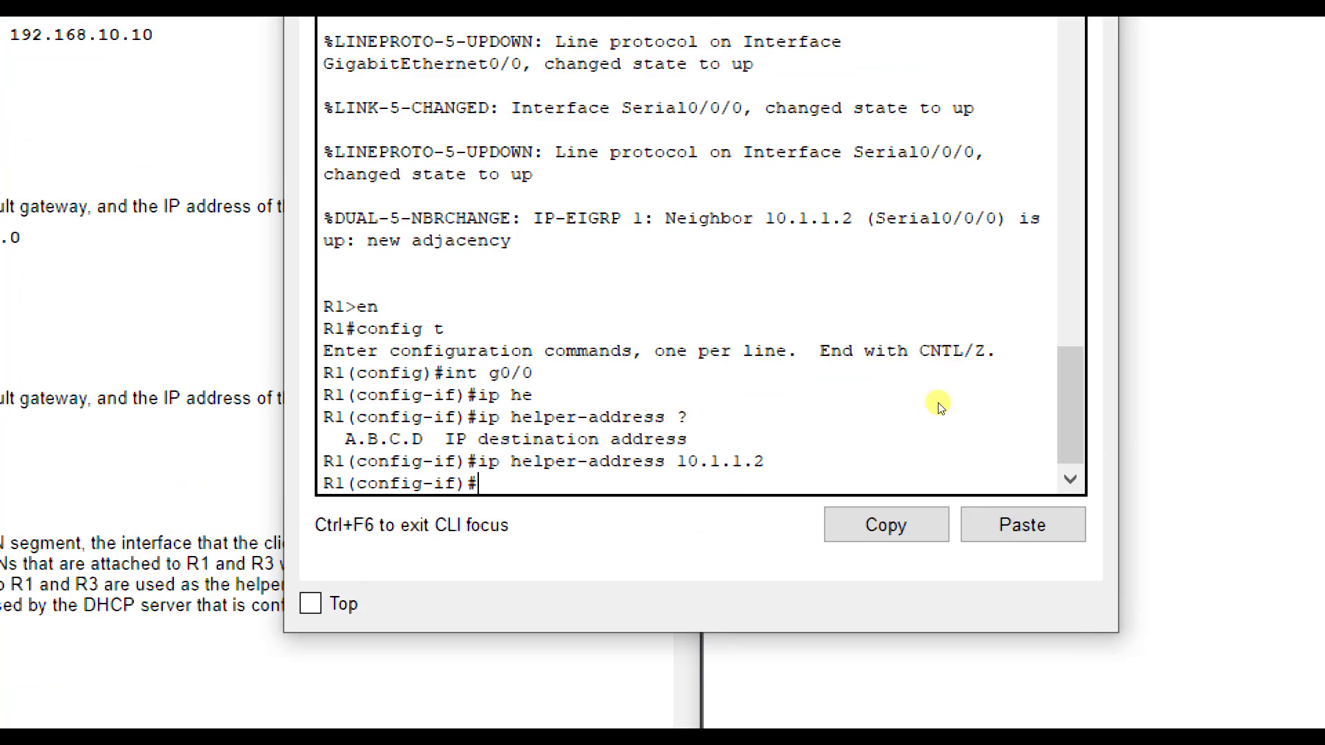
pyautogui.click(1284, 0)
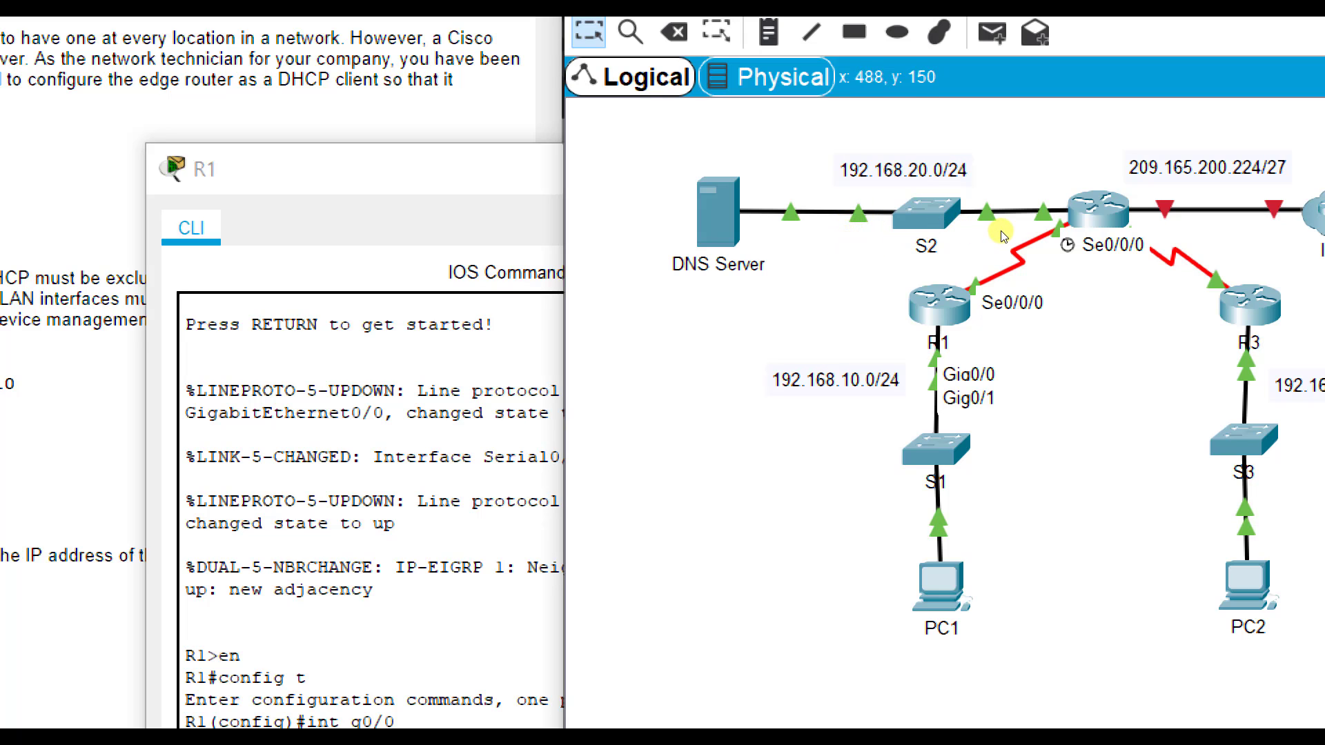
# - Apply ip helper-address 10.2.2.2 on R3's G0/0, then exit to global configuration
pyautogui.click(967, 256)
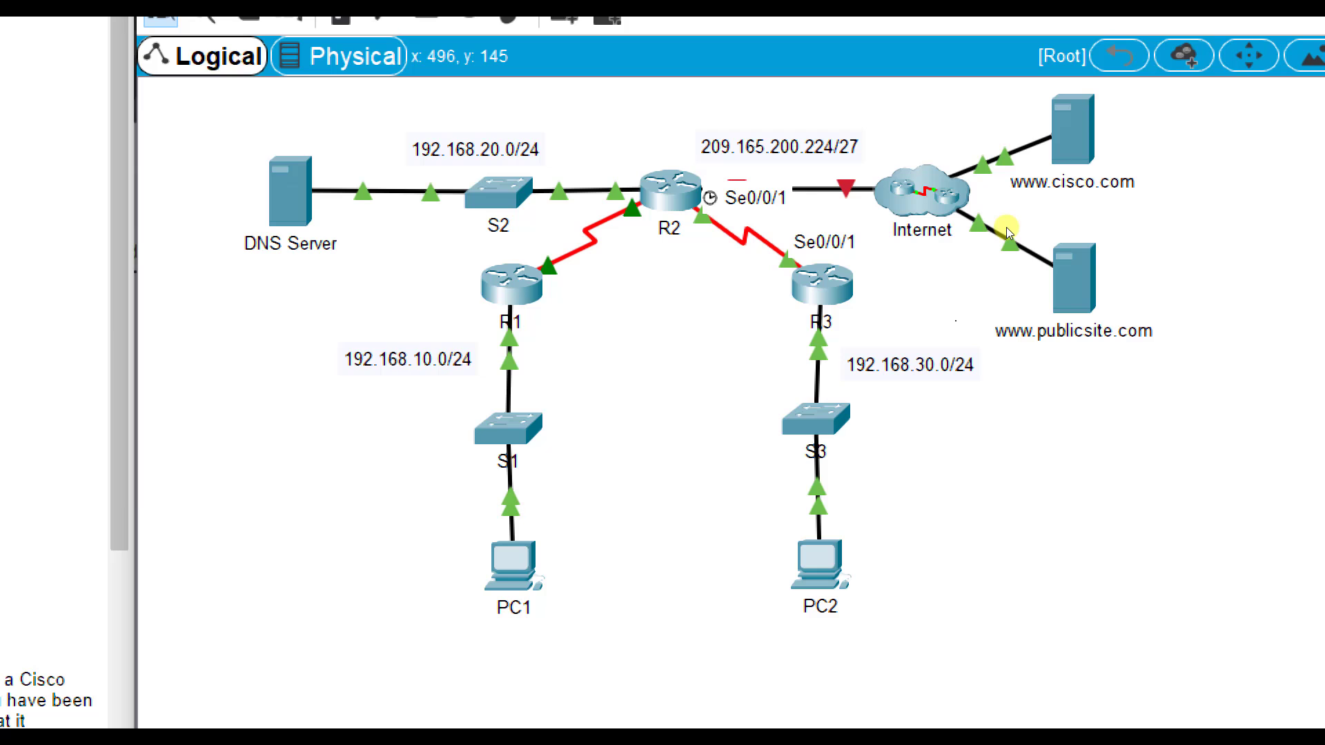
pyautogui.moveTo(1009, 227)
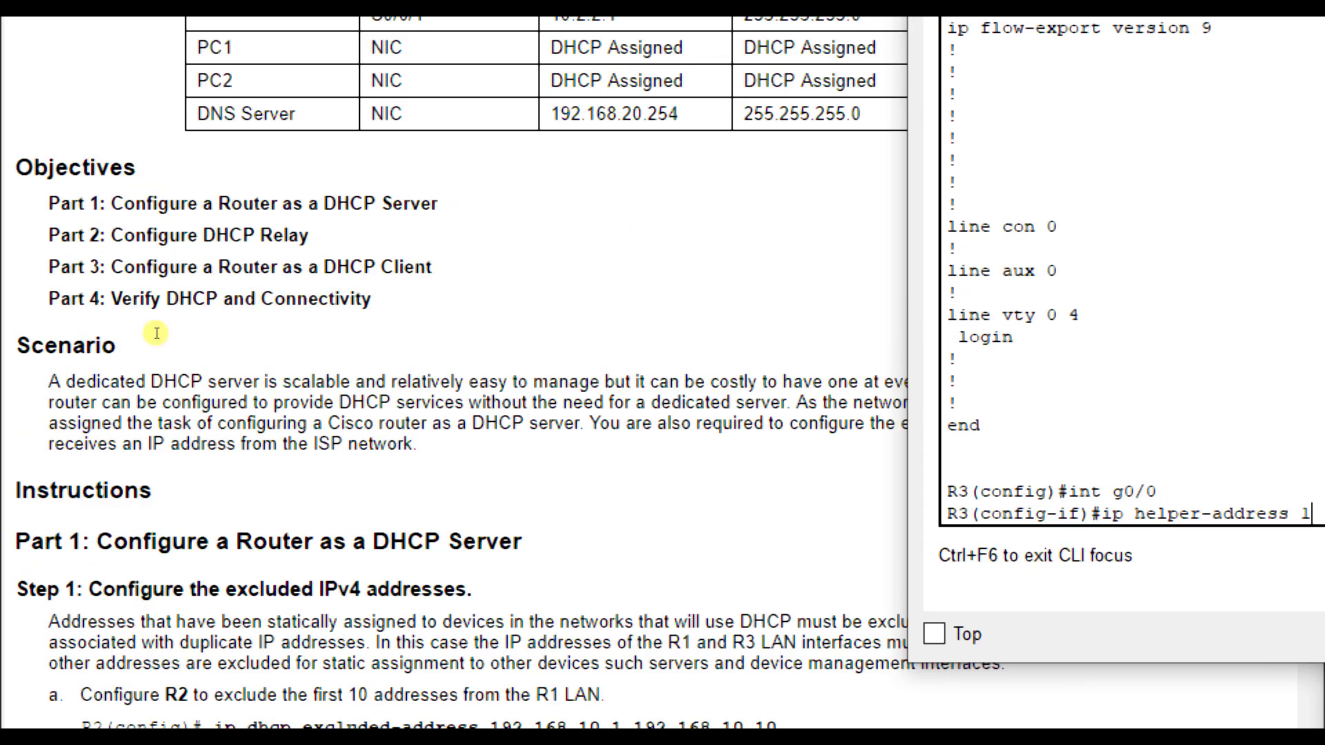
pyautogui.click(0, 0)
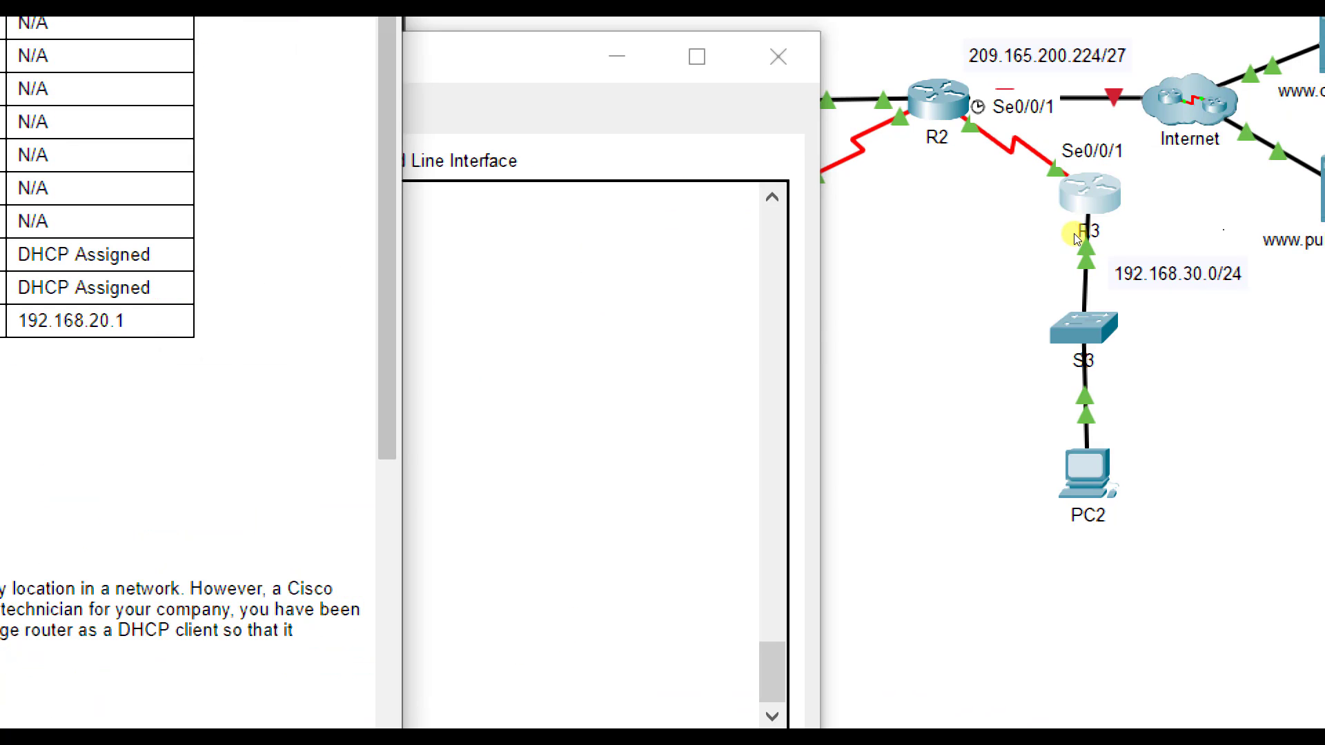
pyautogui.click(948, 201)
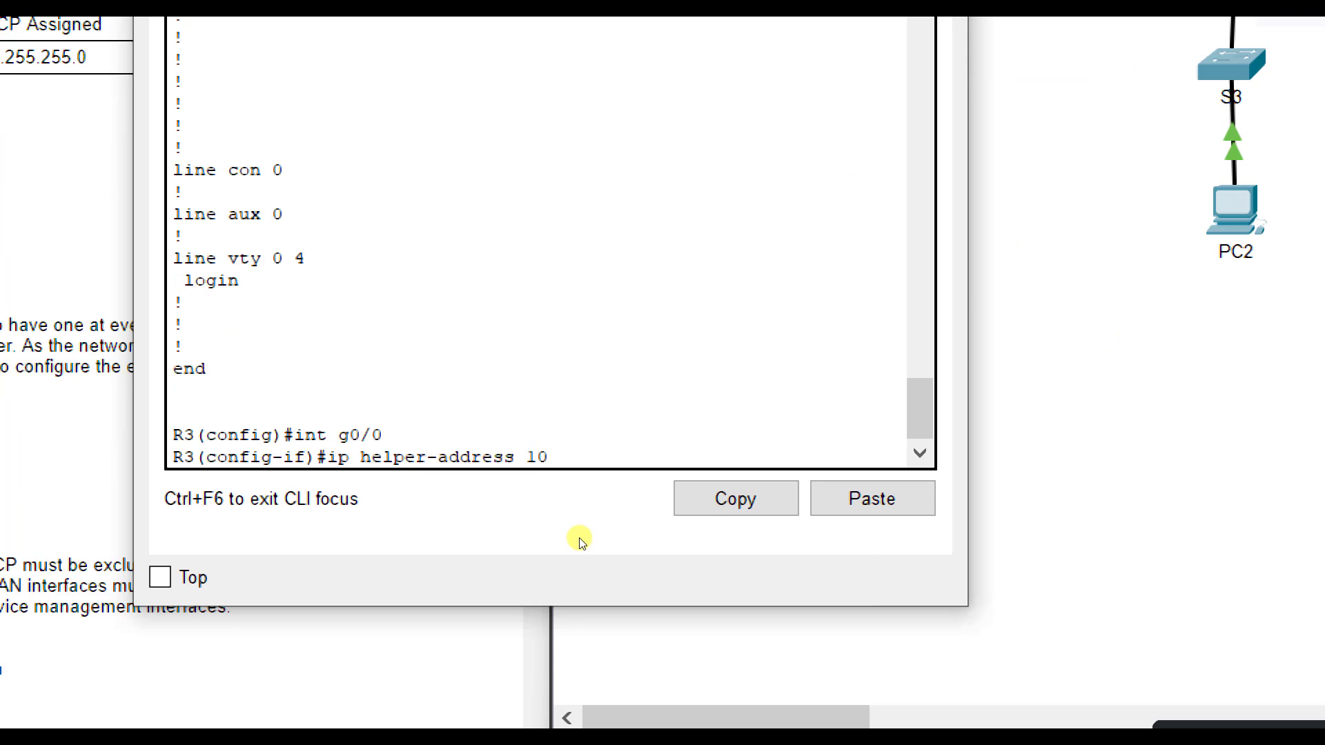
pyautogui.press('Return')
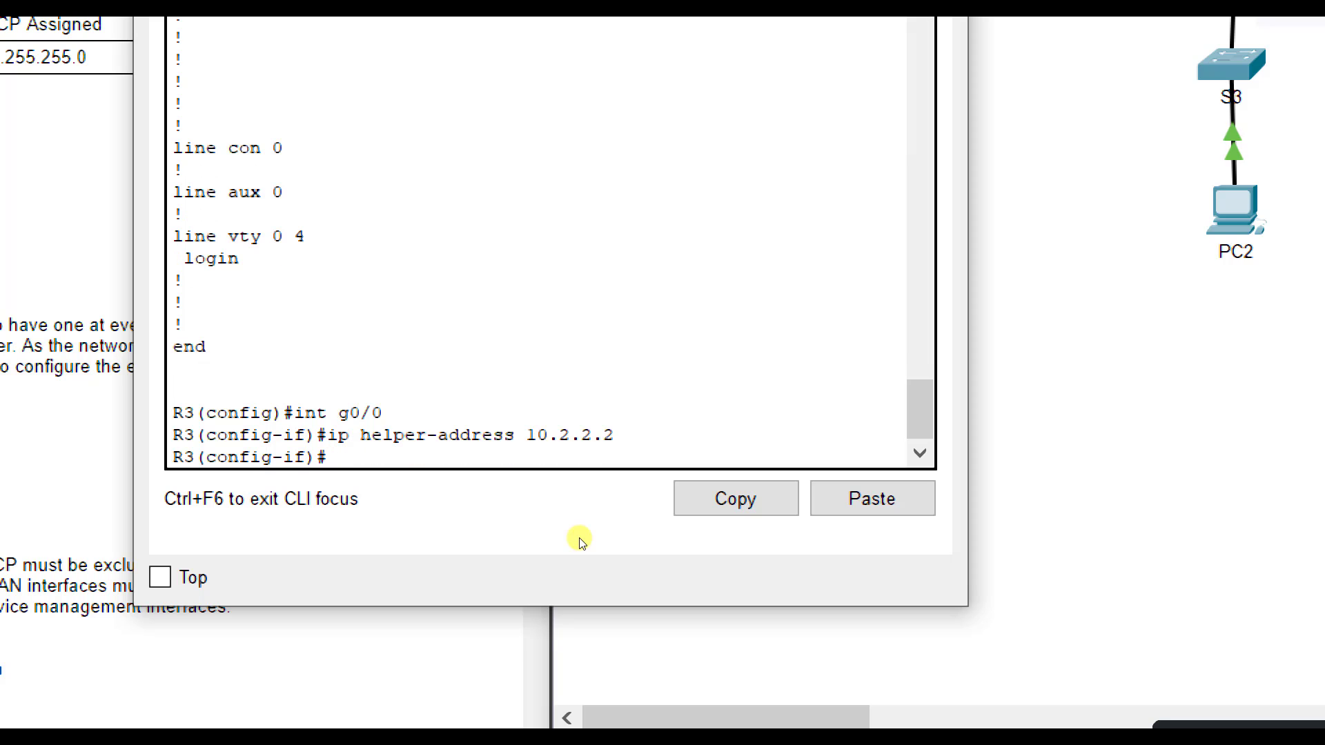
pyautogui.write('exit')
pyautogui.press('Return')
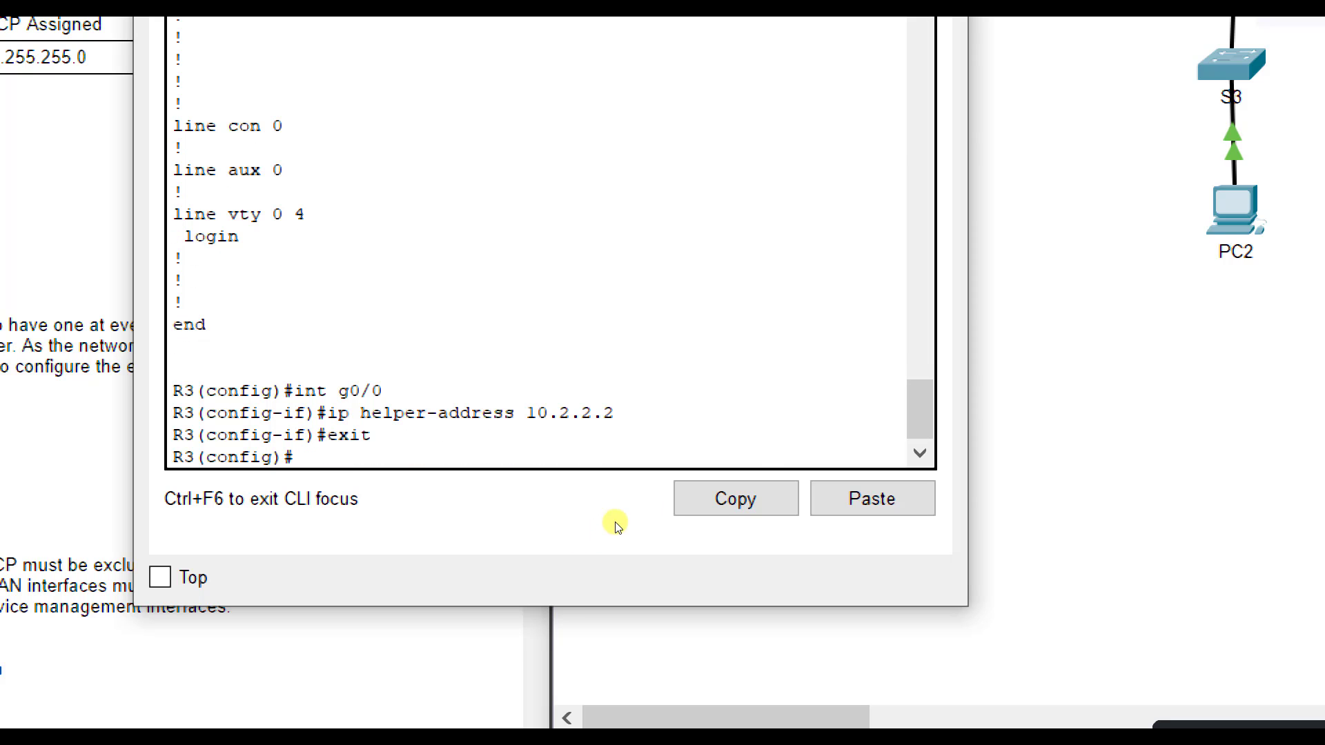
# - Switch PC1 to DHCP, receiving 192.168.10.11 with gateway 192.168.10.1 and DNS 192.168.20.254
pyautogui.click(989, 446)
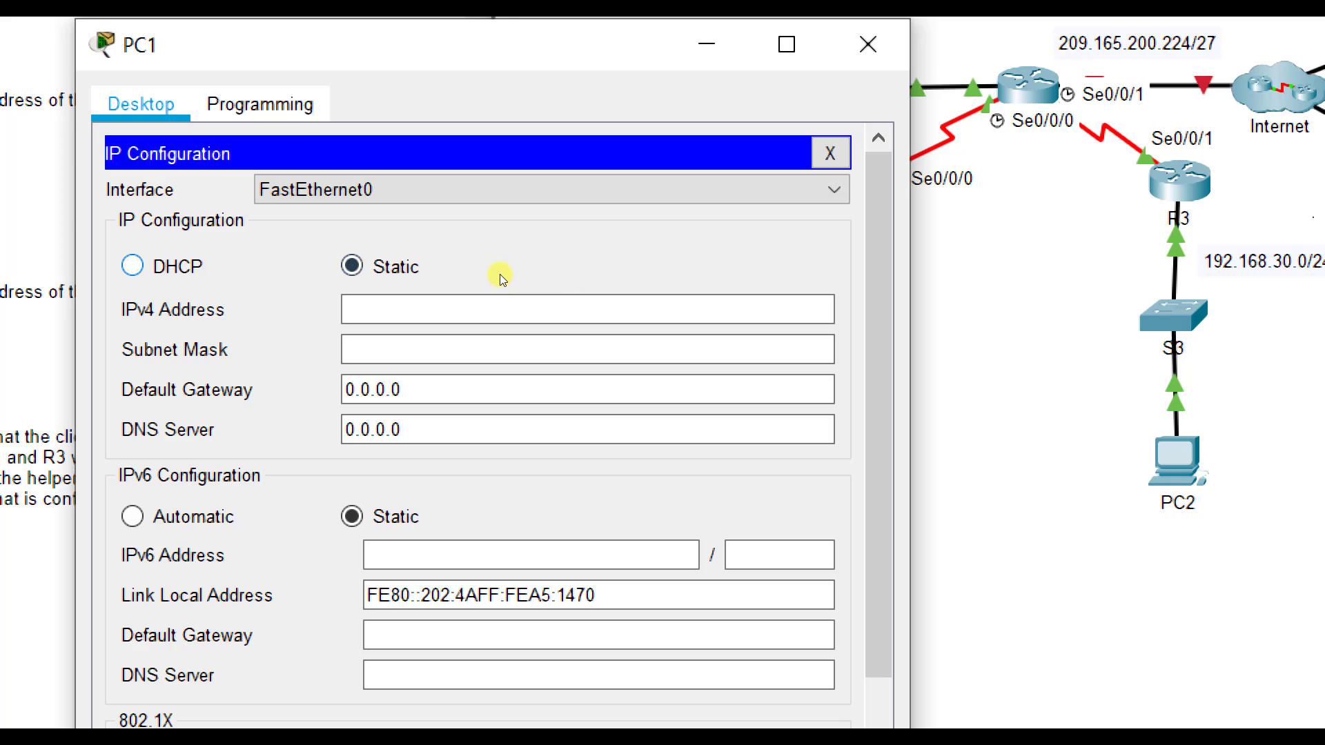
pyautogui.press('space')
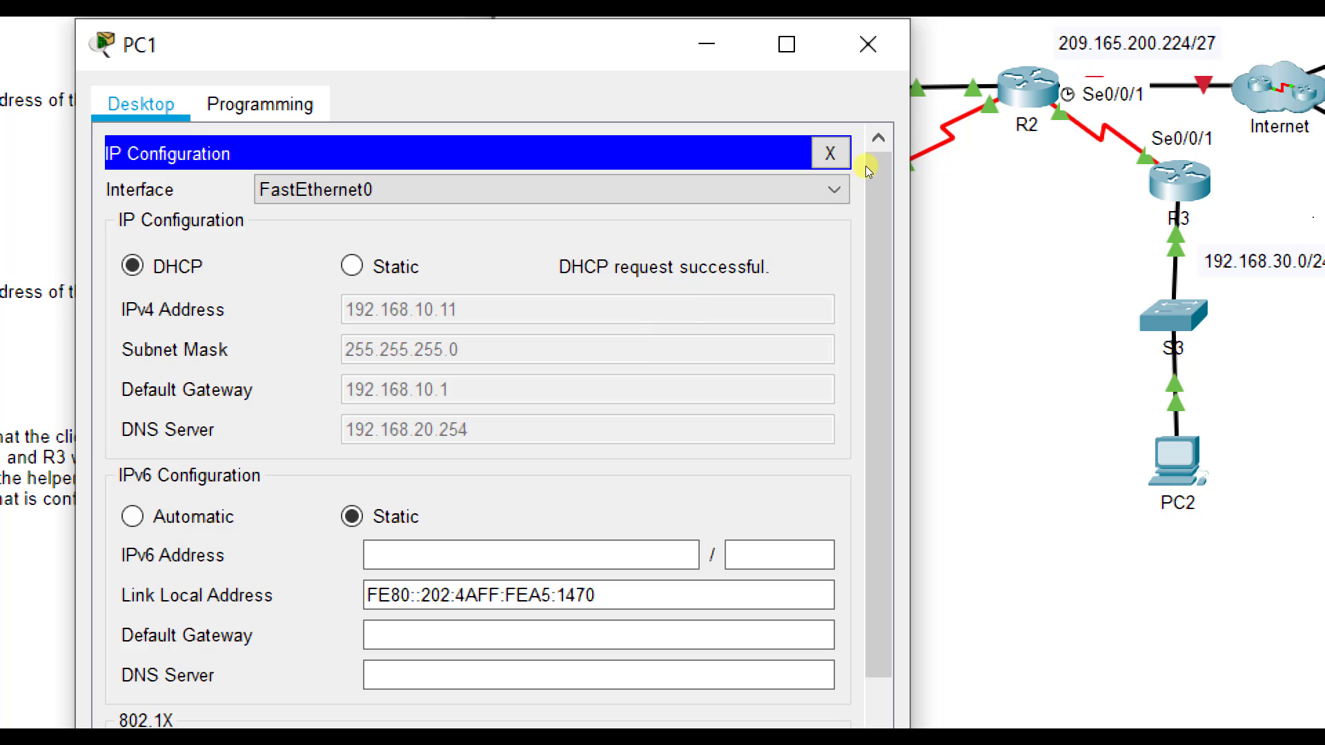
# - Close PC1, toggle PC2 from Static back to DHCP to get 192.168.30.11, then close PC2
pyautogui.click(868, 44)
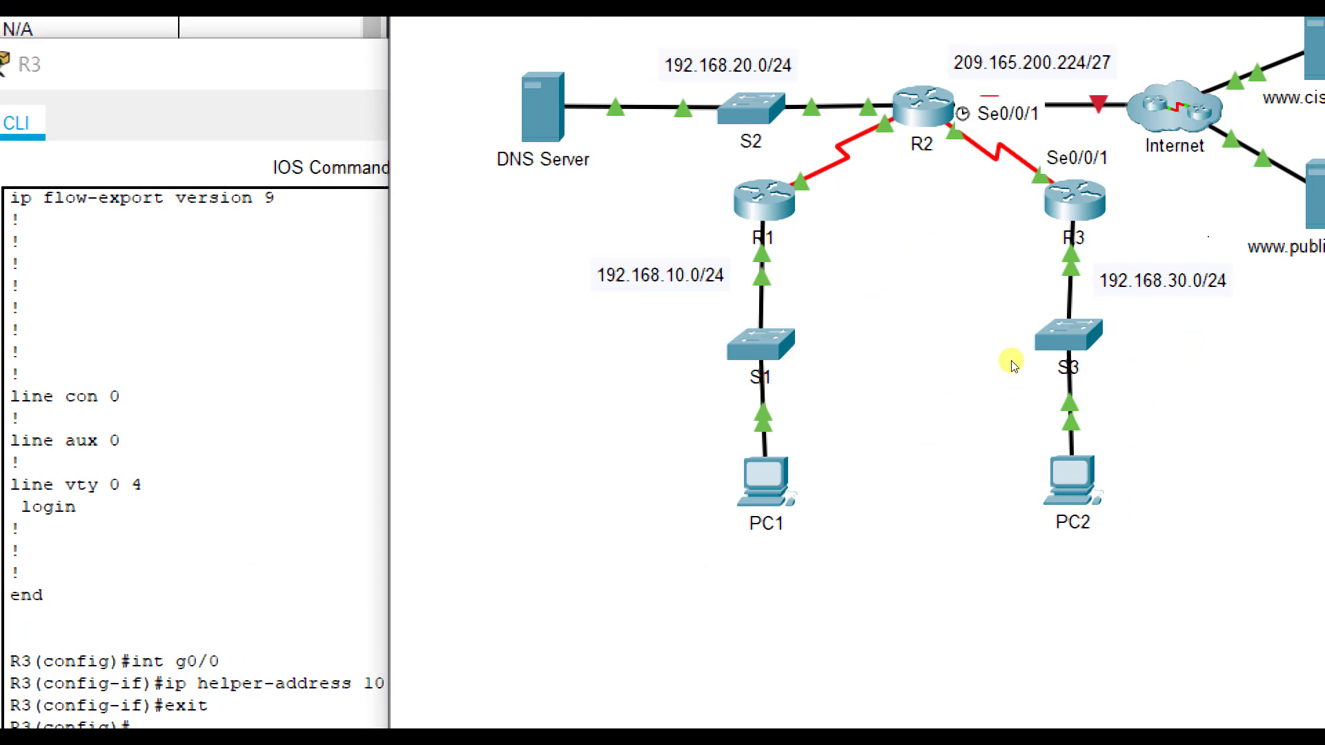
pyautogui.click(1069, 483)
pyautogui.press('Right')
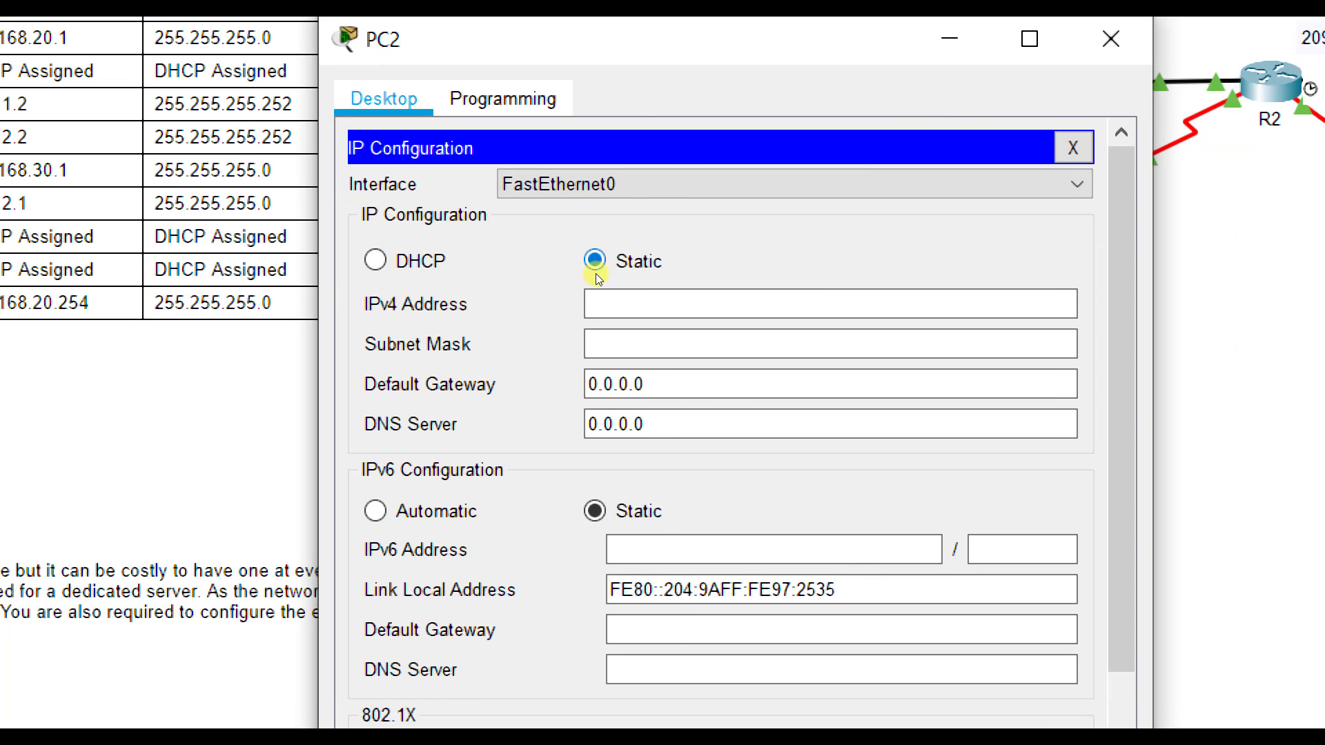
pyautogui.click(504, 274)
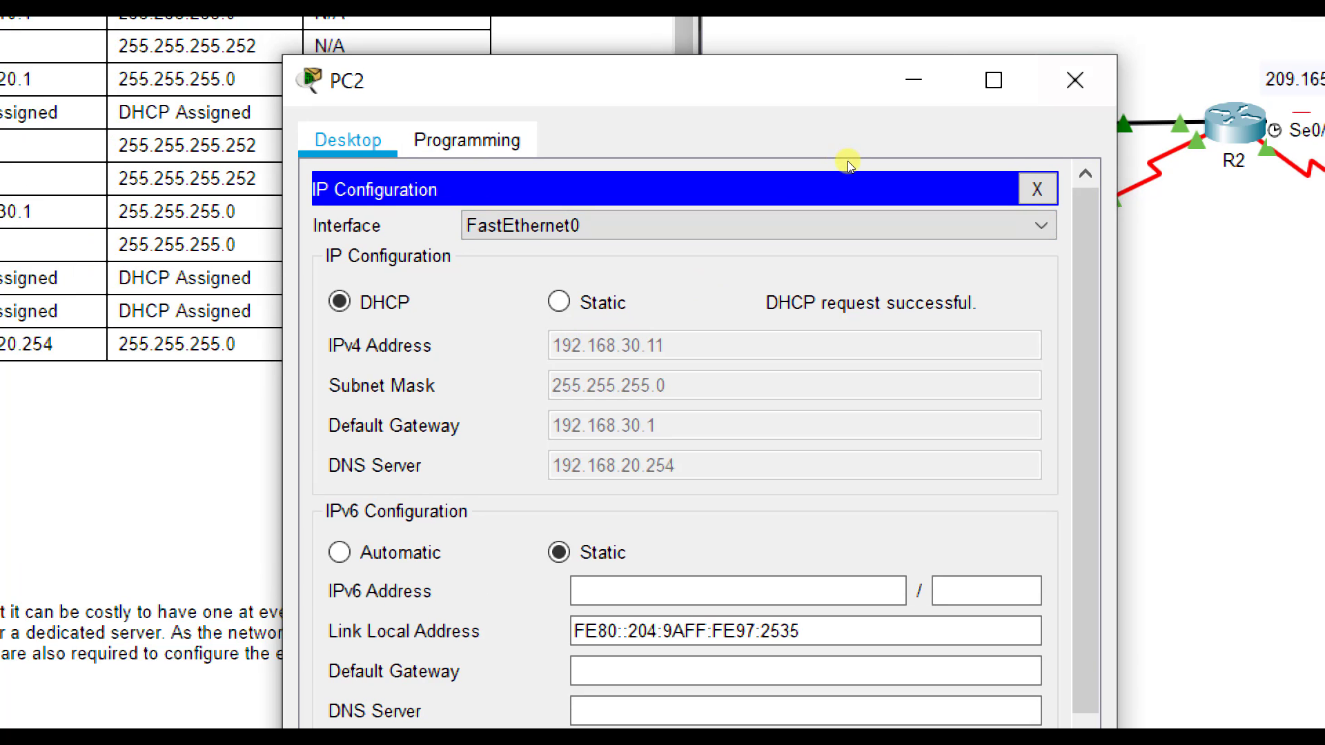
pyautogui.hotkey('alt', 'F4')
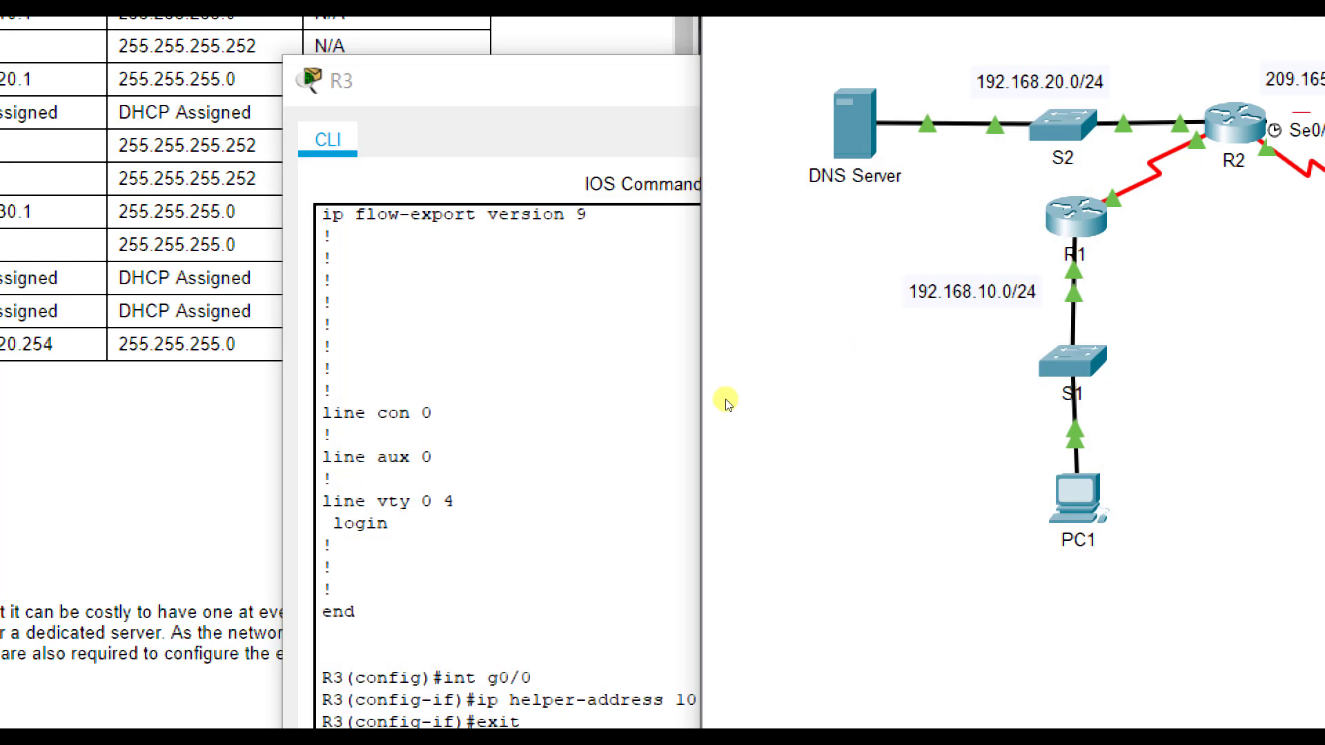
# - Close R3's CLI, dismiss the Interface Locked warning, and bring R2's CLI forward
pyautogui.hotkey('alt', 'F4')
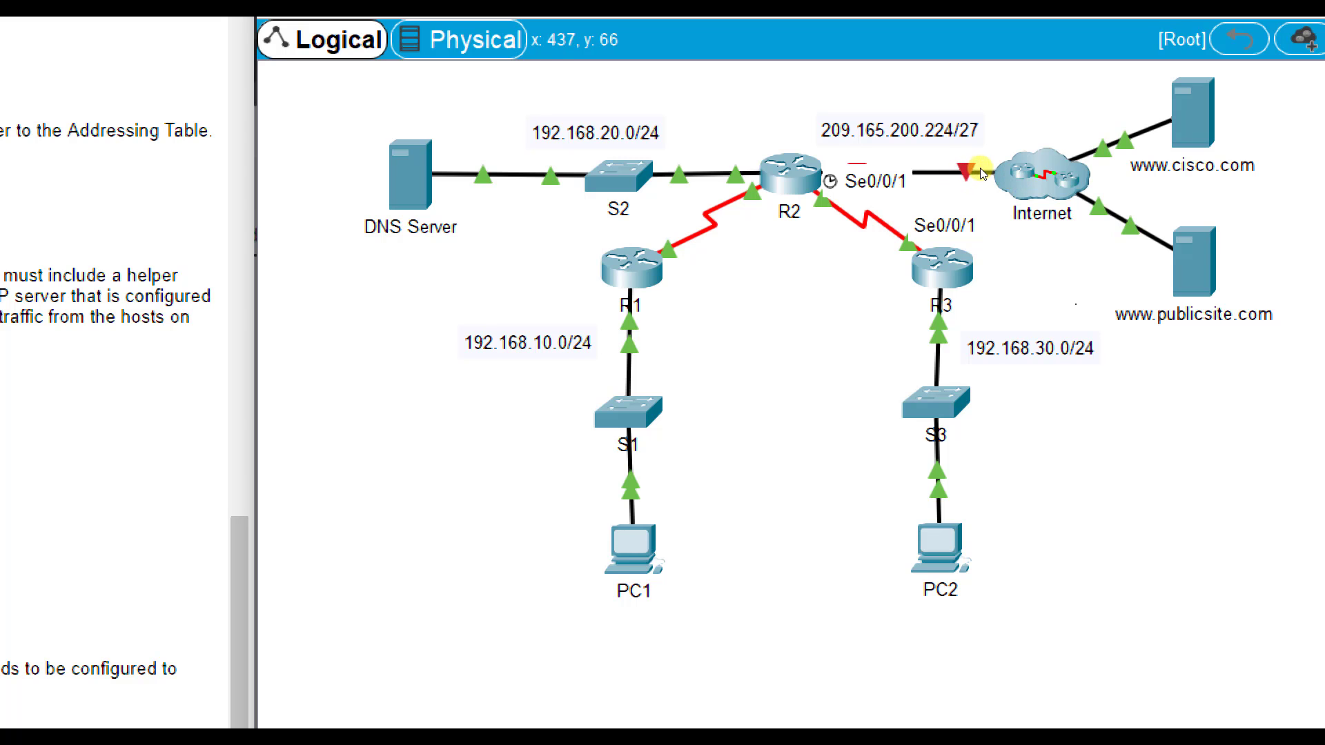
pyautogui.moveTo(983, 173); pyautogui.dragTo(961, 172)
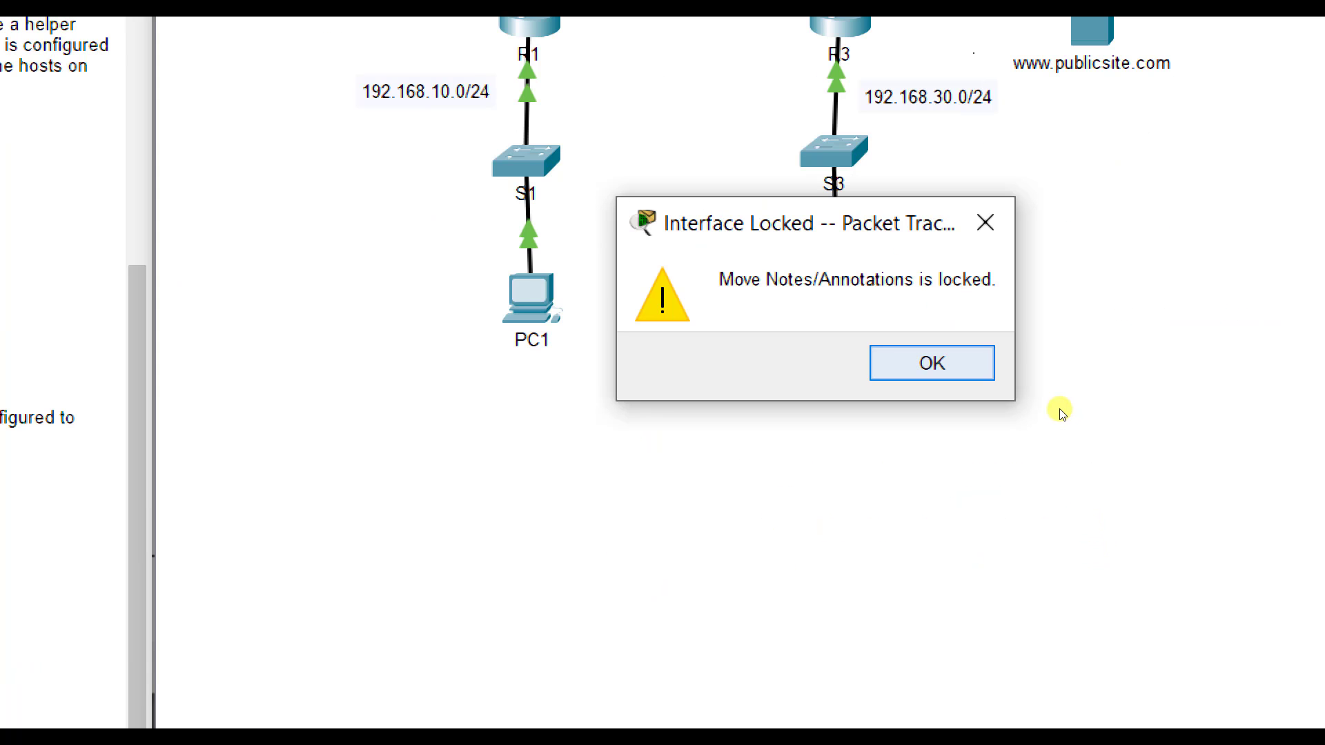
pyautogui.press('Return')
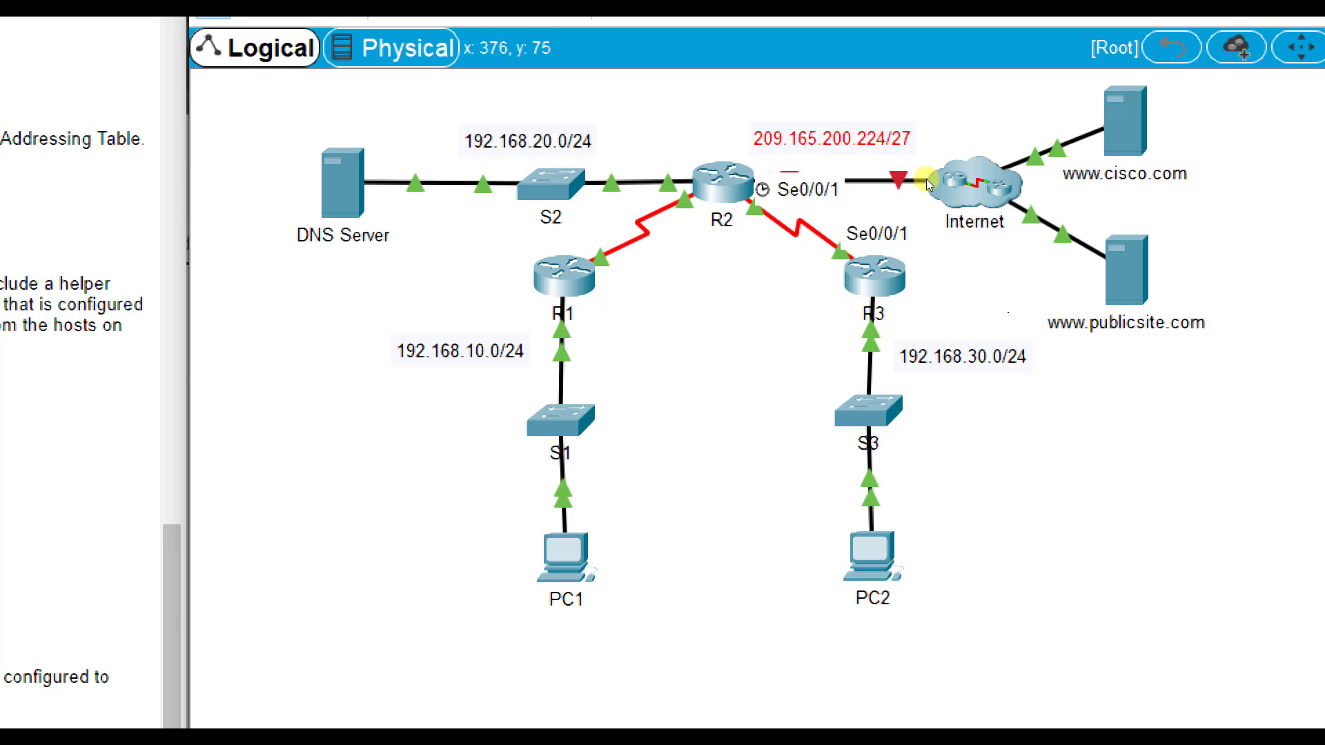
pyautogui.hotkey('alt', 'Tab')
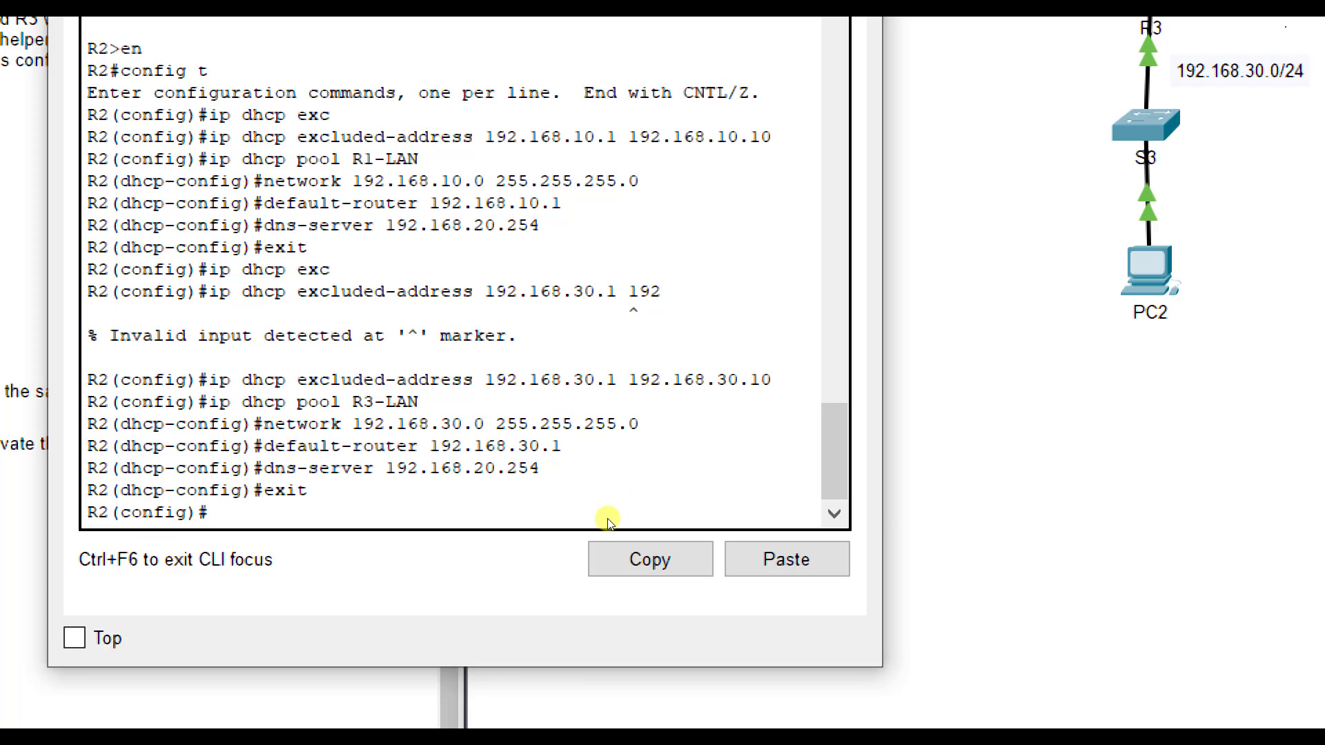
# - On R2, give G0/1 'ip address dhcp' and 'no shutdown', then exit interface mode
pyautogui.write('int g0/1')
pyautogui.press('Return')
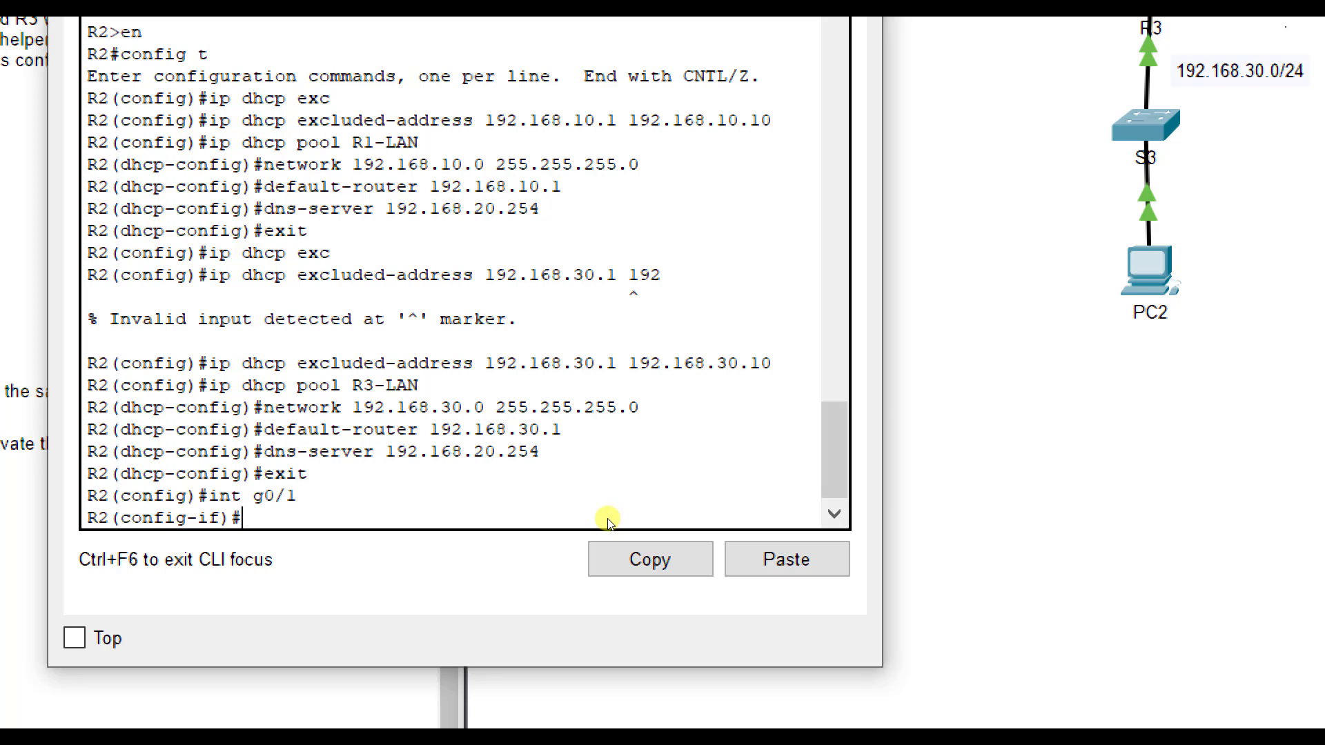
pyautogui.write('ip ?')
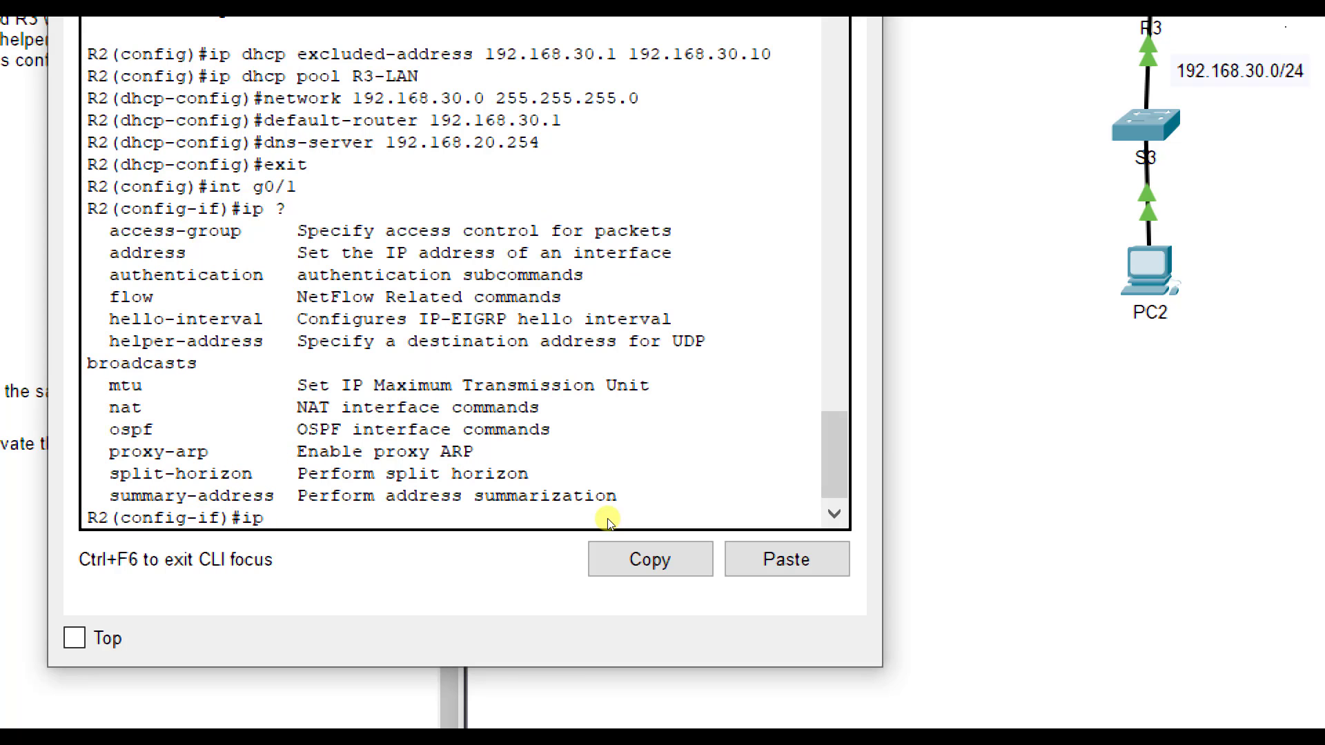
pyautogui.write('address ?')
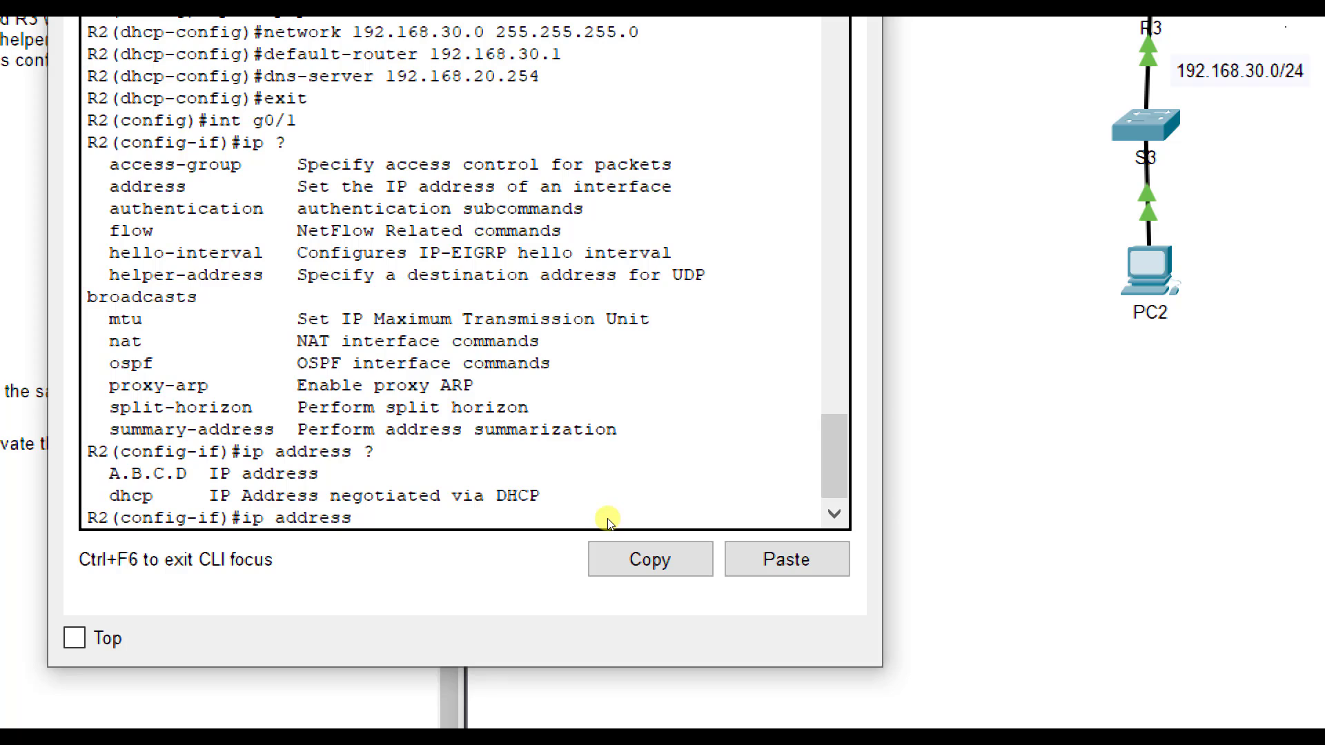
pyautogui.write('dhcp')
pyautogui.press('Return')
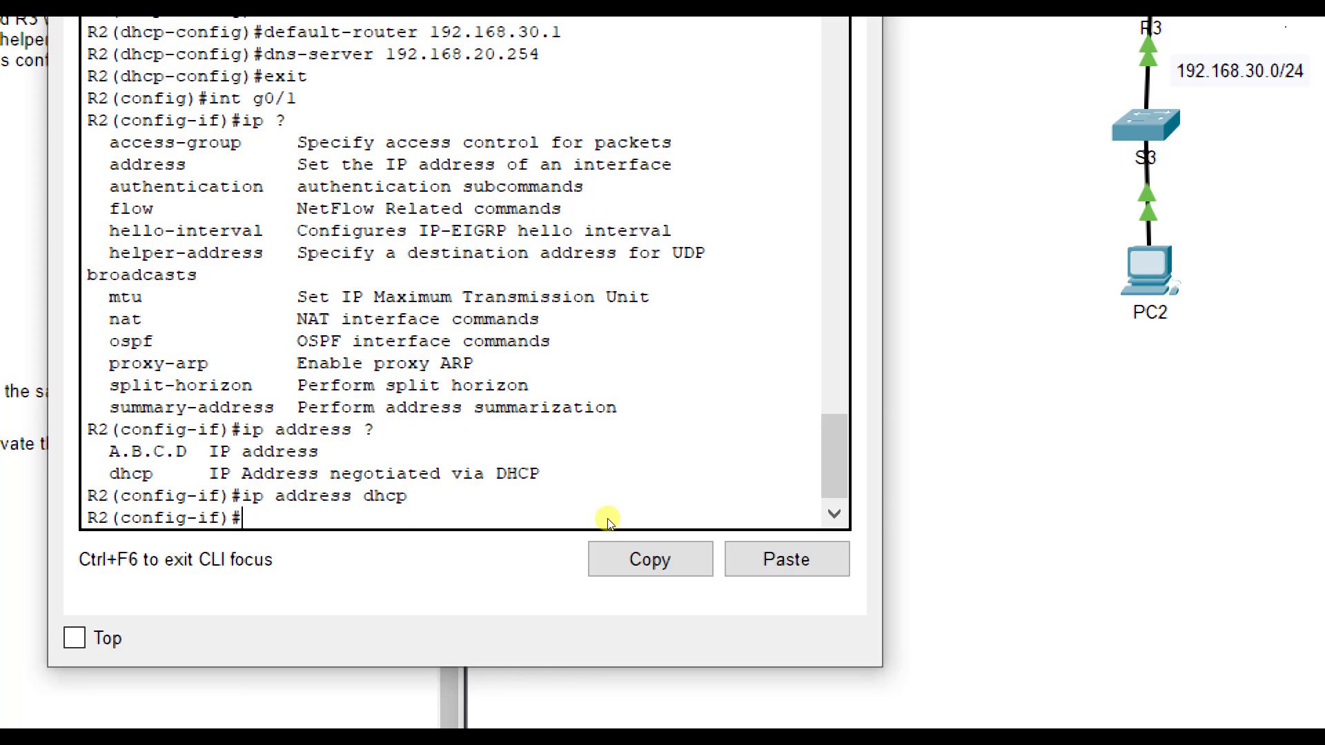
pyautogui.write('no shutdown')
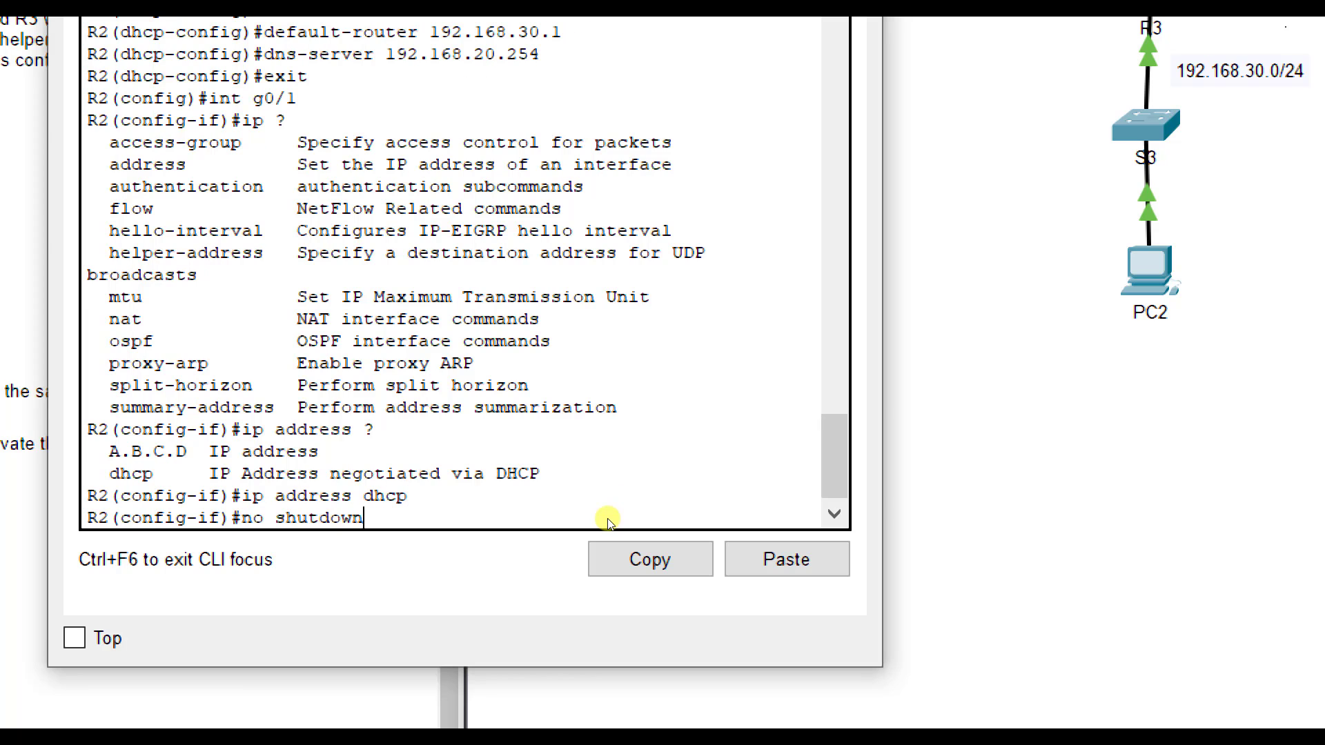
pyautogui.press('Return')
pyautogui.press('Return')
pyautogui.write('exit')
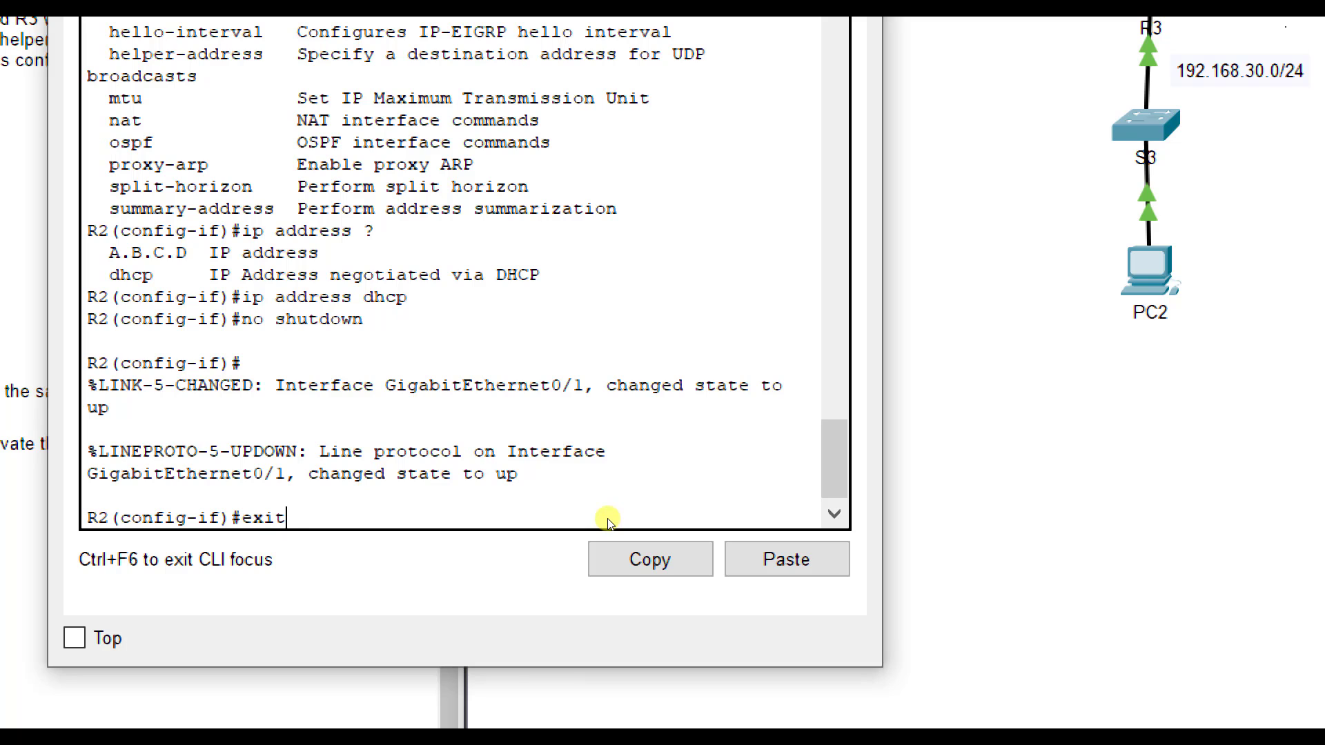
pyautogui.press('Return')
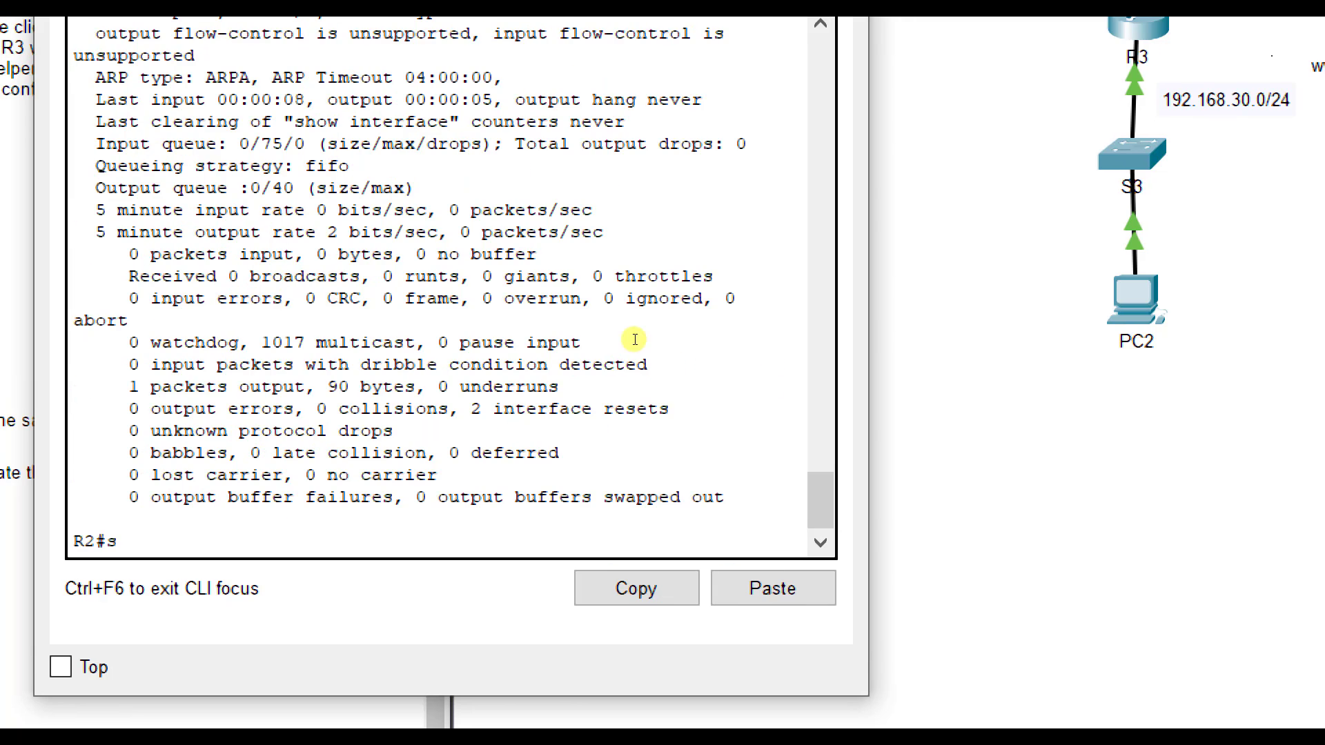
# - Display R2's running config and highlight the excluded-address ranges and the R1-LAN and R3-LAN pools
pyautogui.write('show run')
pyautogui.press('Return')
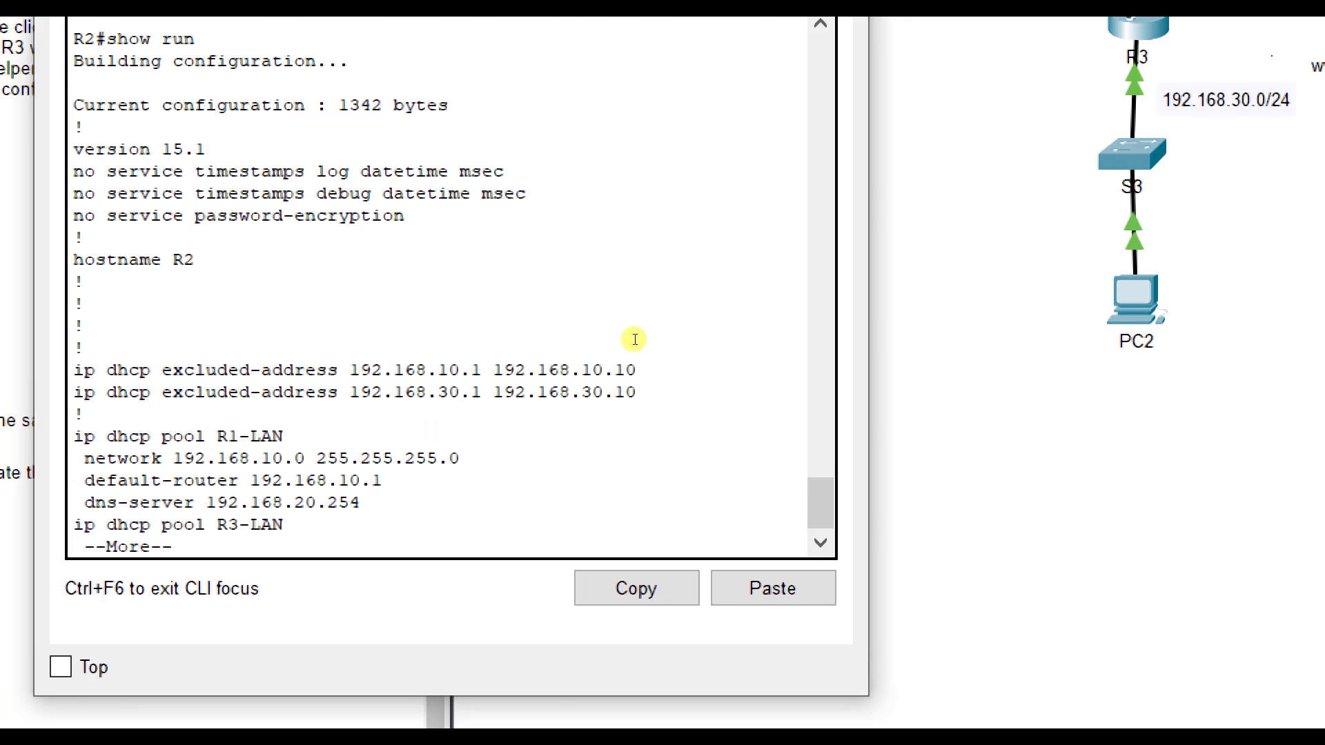
pyautogui.press('space')
pyautogui.scroll(5, 625, 359)
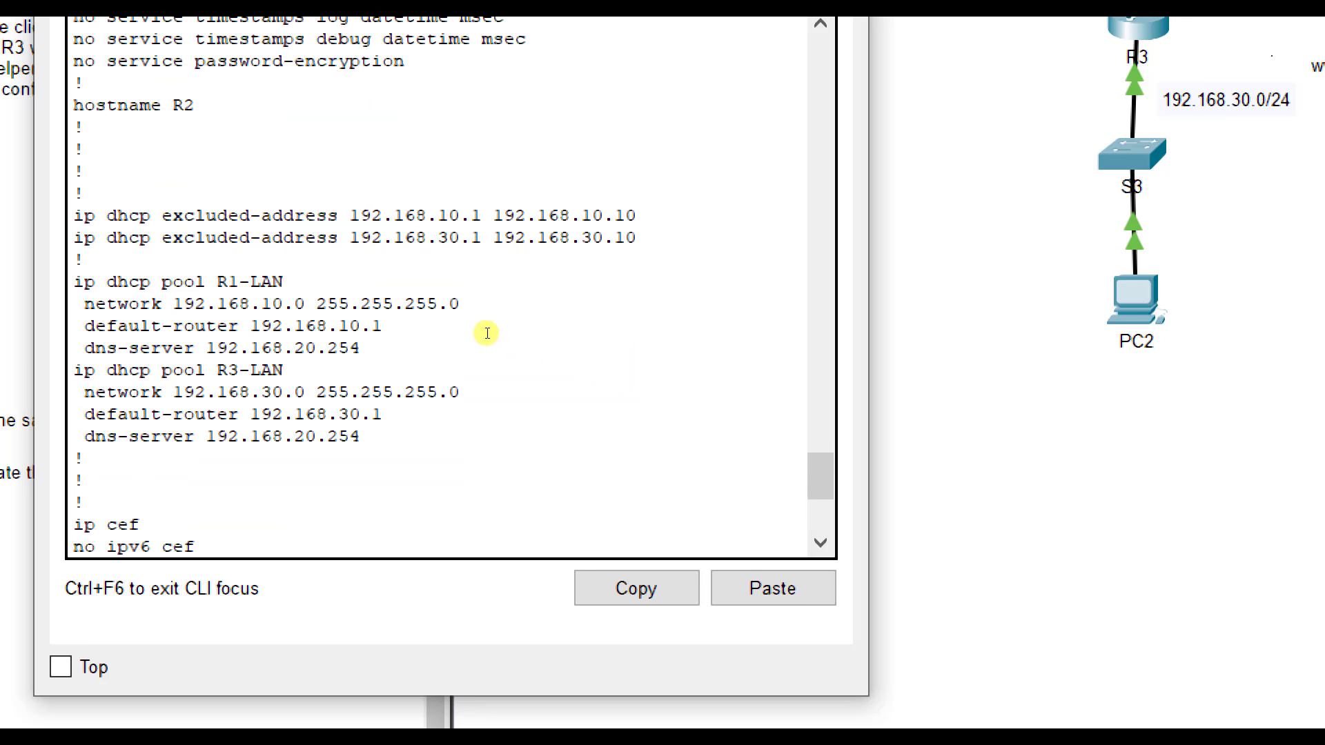
pyautogui.moveTo(476, 325); pyautogui.dragTo(759, 343)
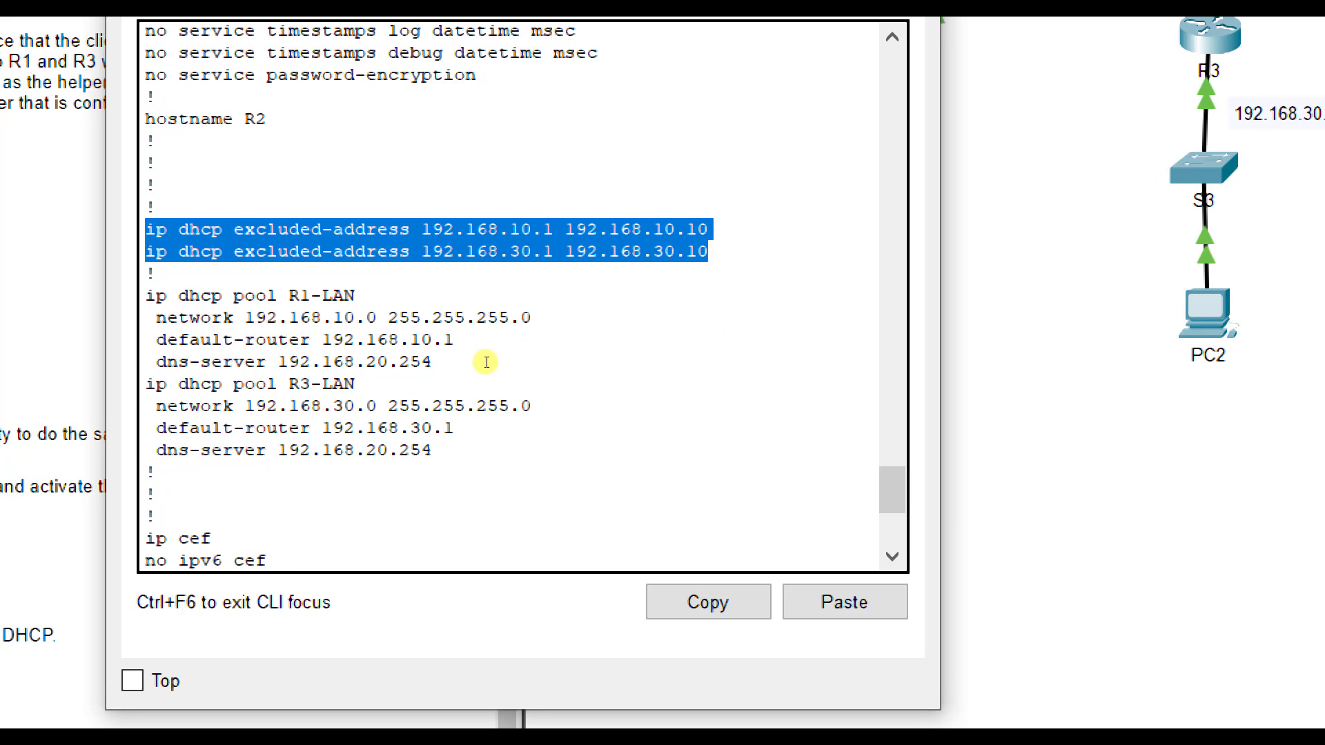
pyautogui.moveTo(475, 362); pyautogui.dragTo(641, 441)
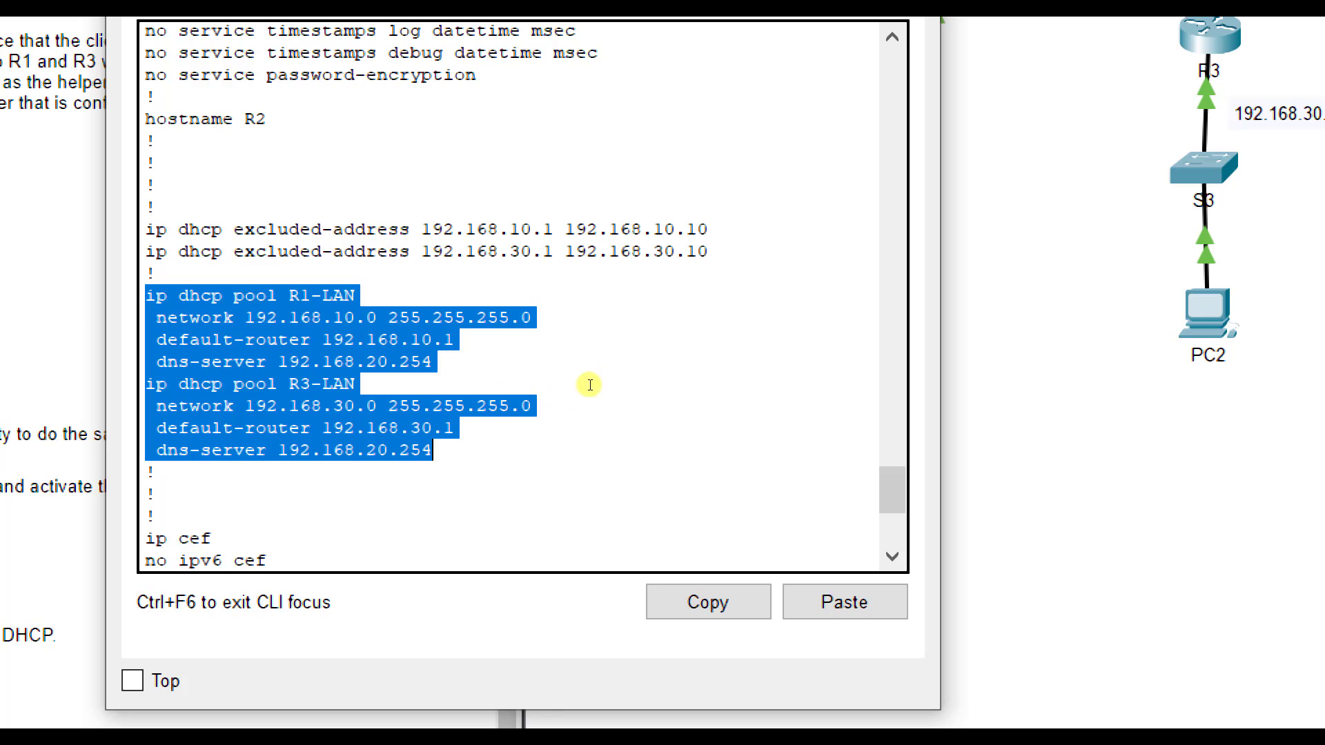
pyautogui.click(602, 378)
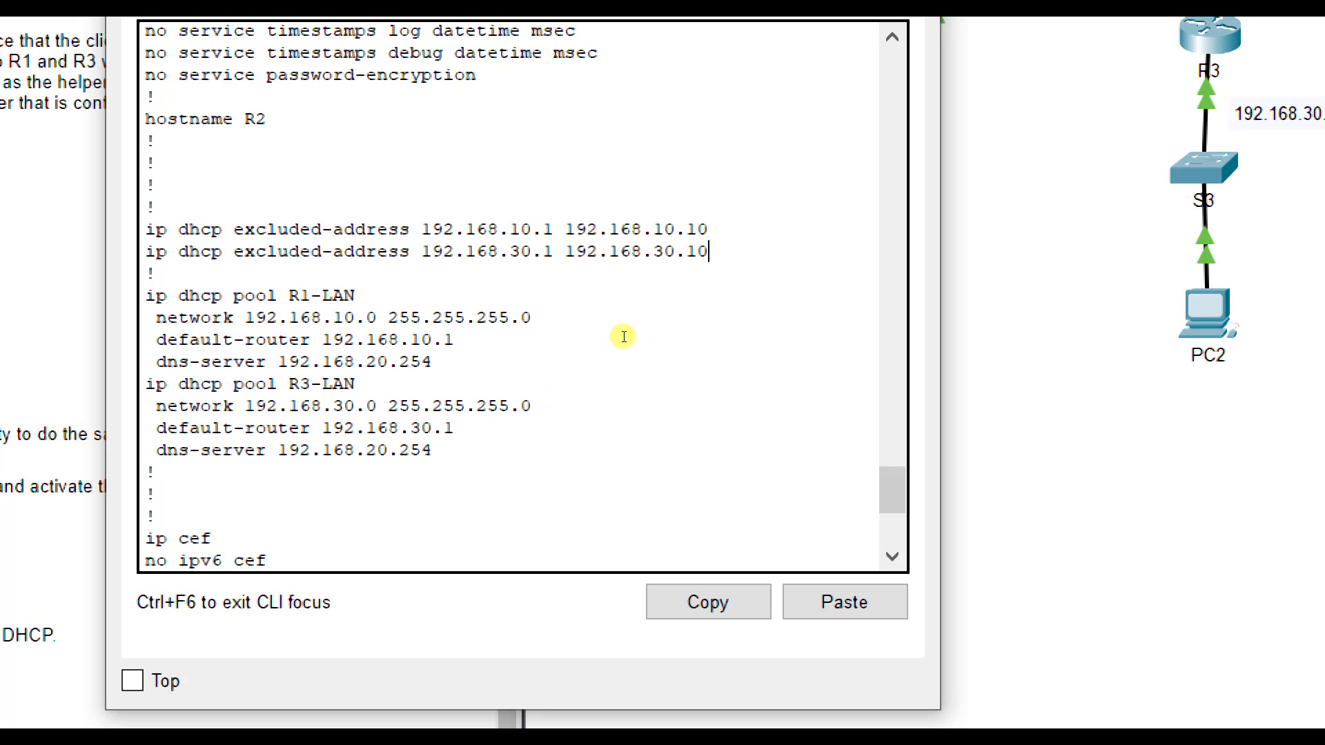
pyautogui.moveTo(607, 334); pyautogui.dragTo(486, 329)
pyautogui.click(532, 317)
# - Highlight G0/1's 'ip address dhcp' line and its assigned address 209.165.200.231
pyautogui.scroll(-5, 541, 321)
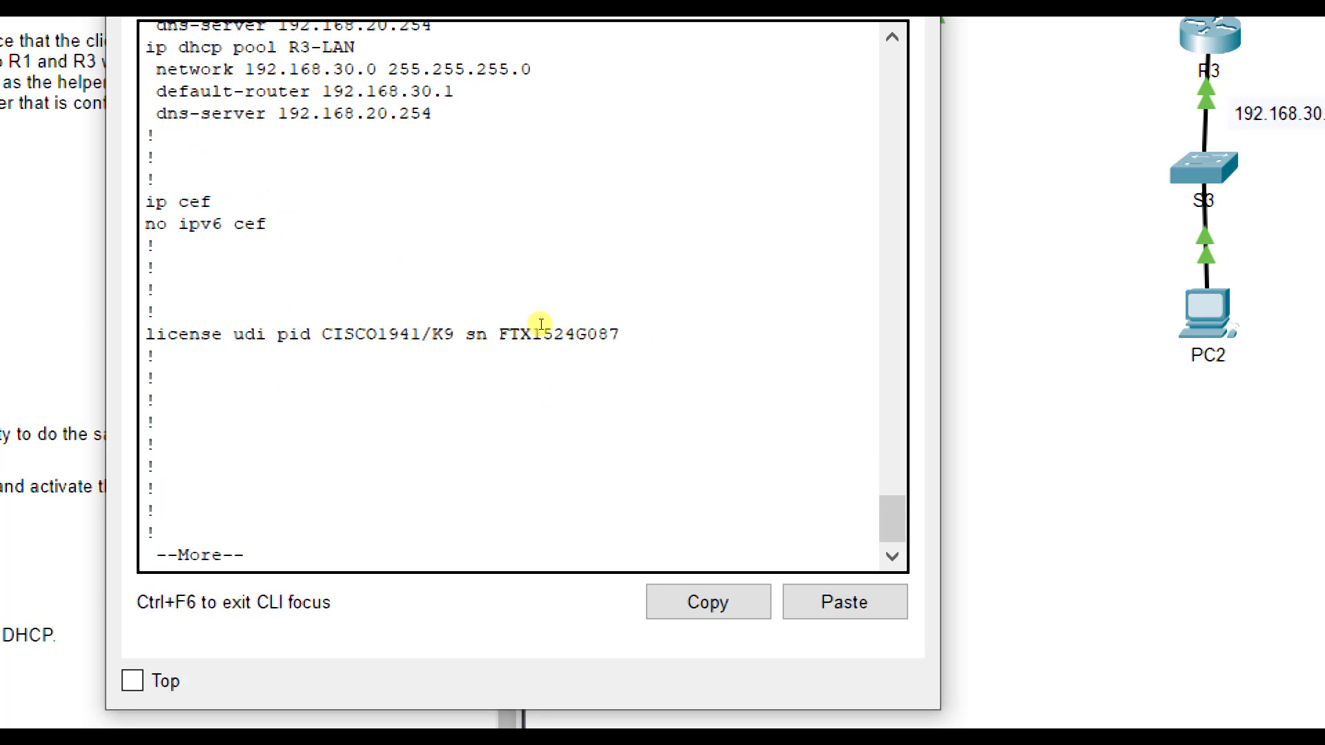
pyautogui.scroll(3, 542, 335)
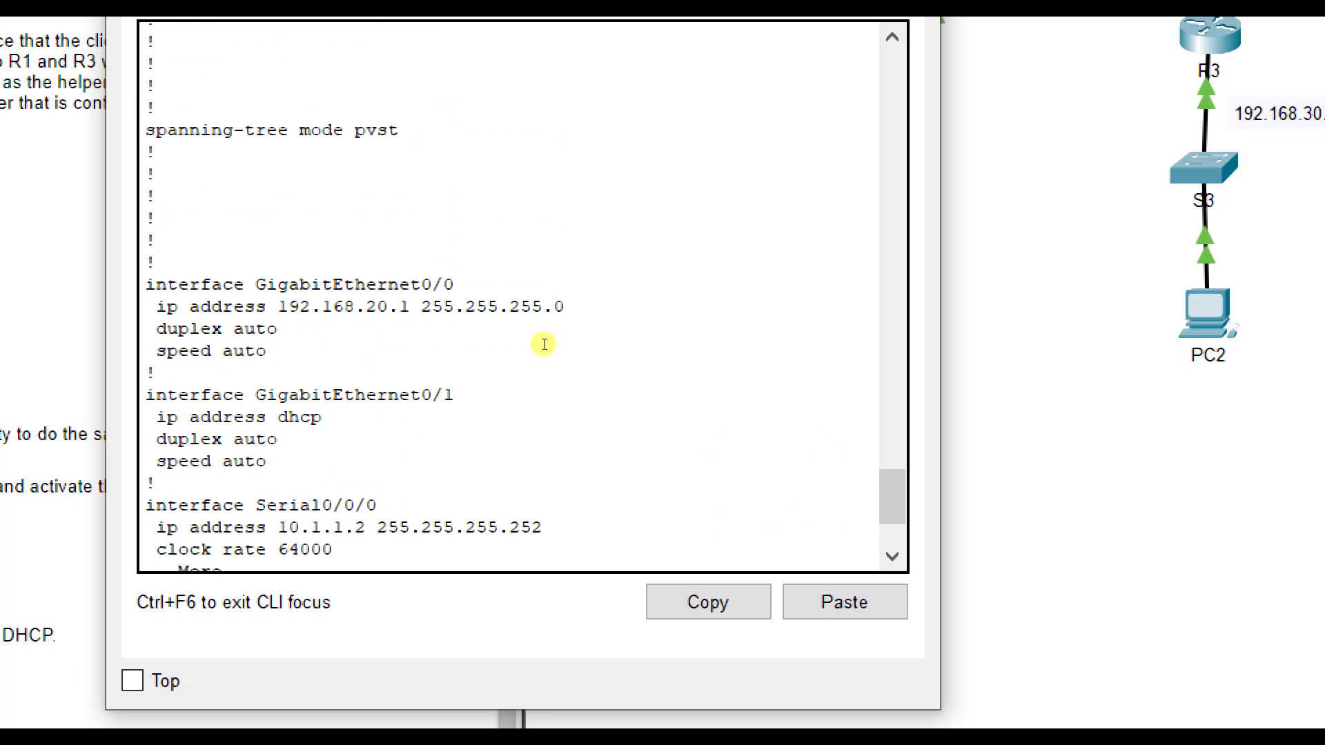
pyautogui.moveTo(571, 417); pyautogui.dragTo(477, 419)
pyautogui.scroll(-3, 621, 395)
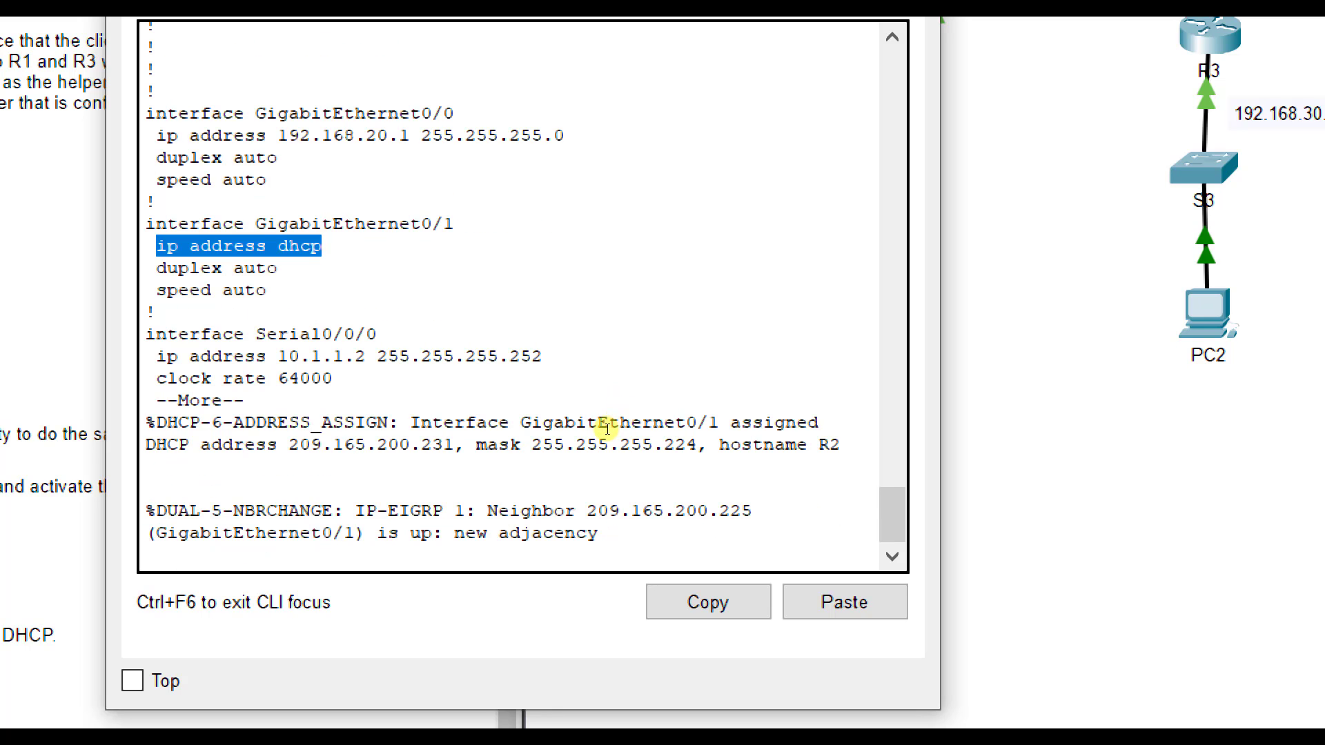
pyautogui.moveTo(607, 428)
pyautogui.mouseDown()
pyautogui.moveTo(695, 437)
pyautogui.moveTo(613, 435)
pyautogui.moveTo(628, 439)
pyautogui.mouseUp()
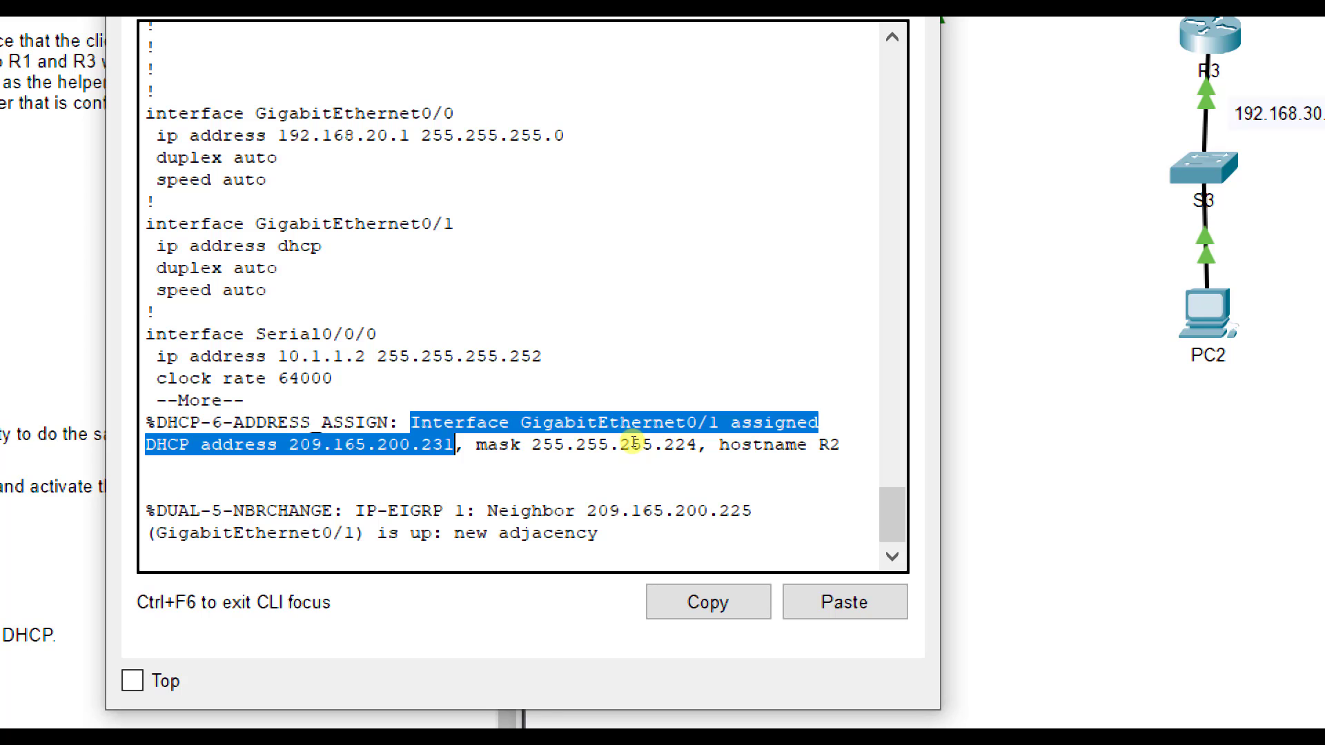
pyautogui.press('space')
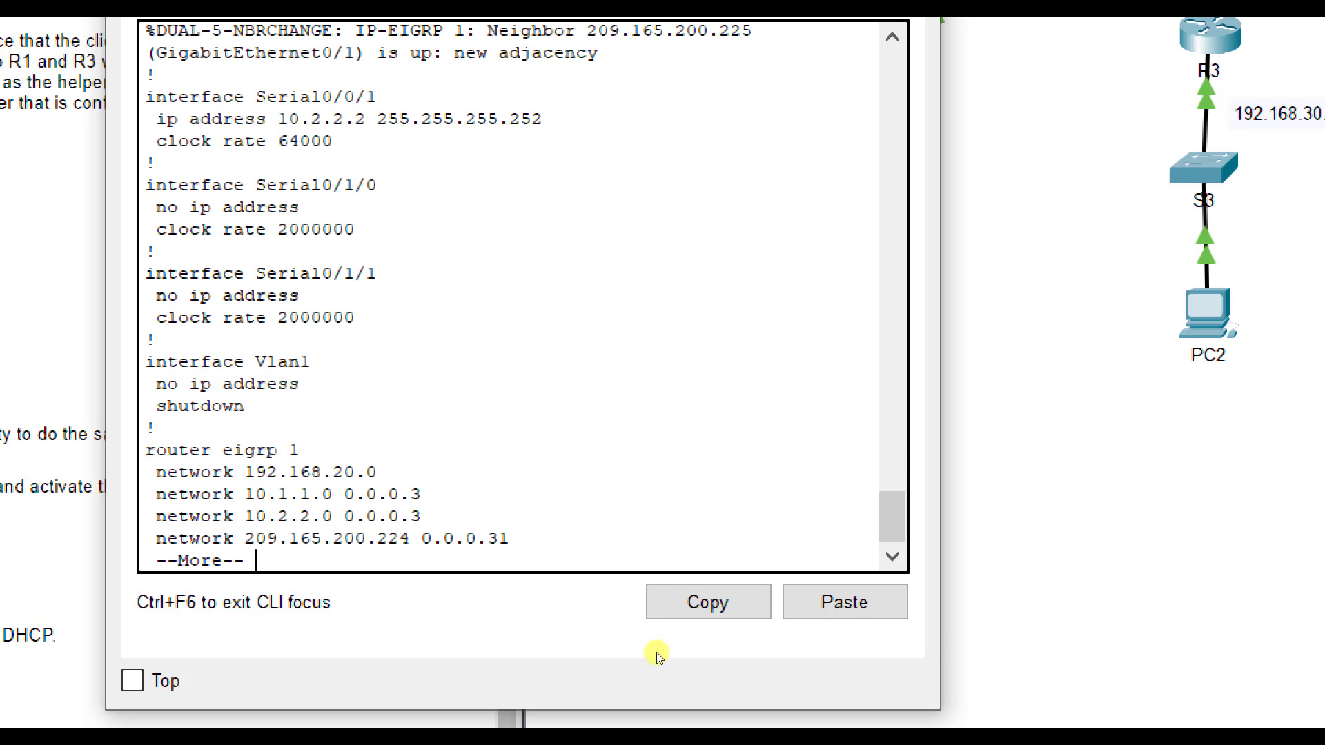